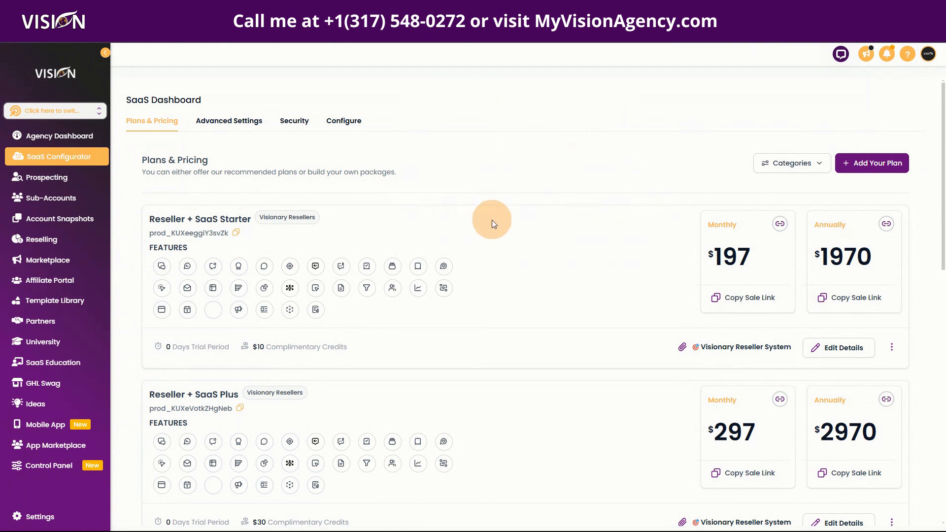
Open the Tools Only plan for editing and review its plan details, prices and monthly Stripe Price ID.
scroll(512, 279, "down", 12)
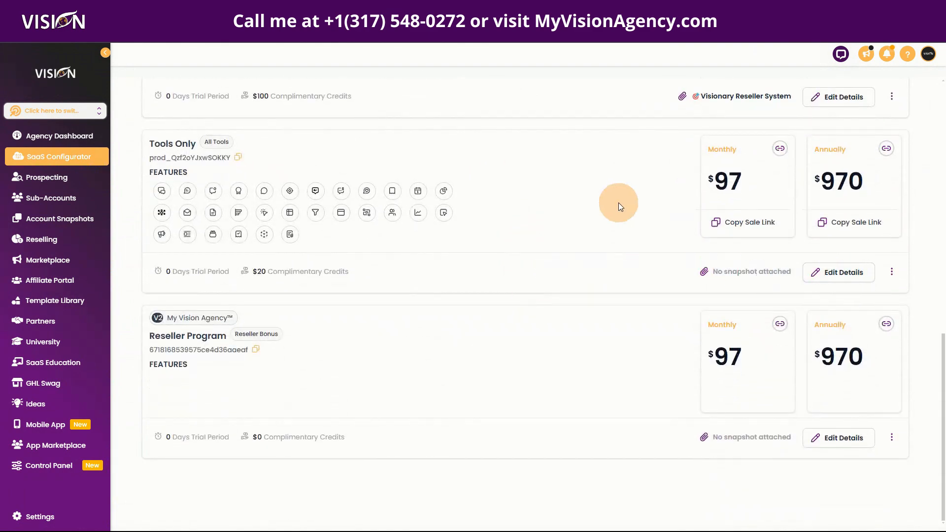
left_click(840, 279)
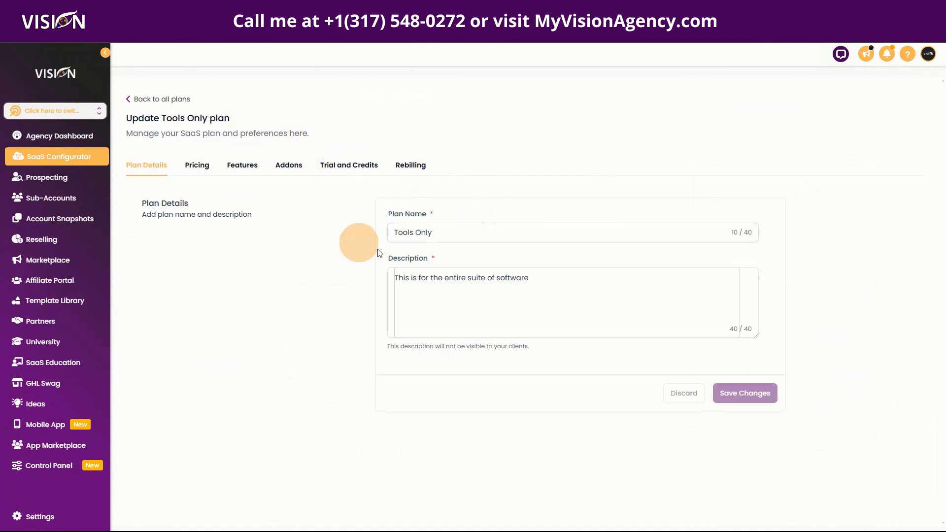
left_click(409, 230)
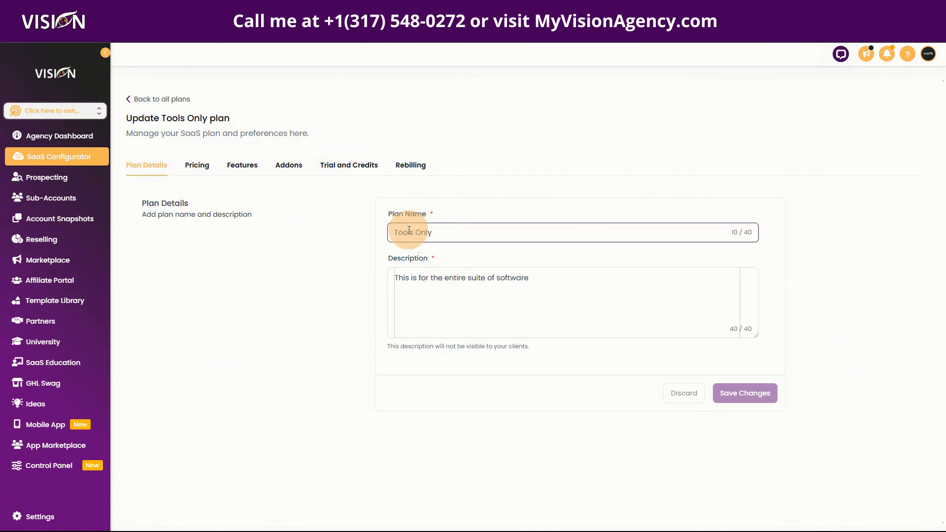
left_click(197, 165)
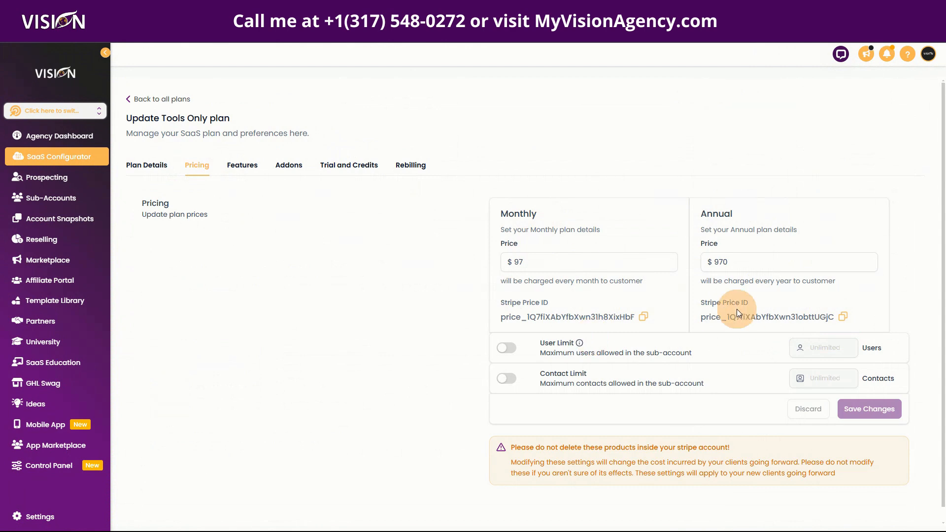
left_click_drag(497, 319, 638, 315)
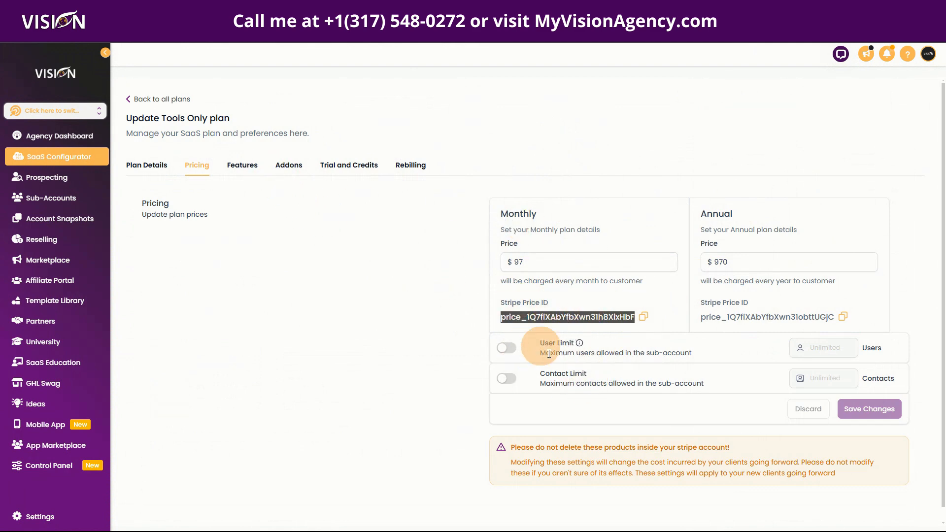
Examine the Tools Only plan's features and the snapshots that can be attached to it.
left_click(250, 169)
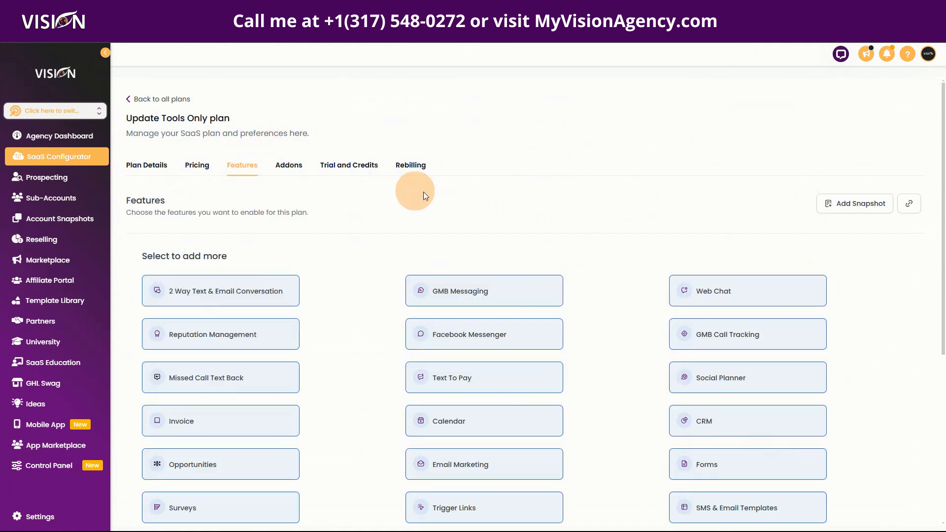
scroll(622, 382, "down", 2)
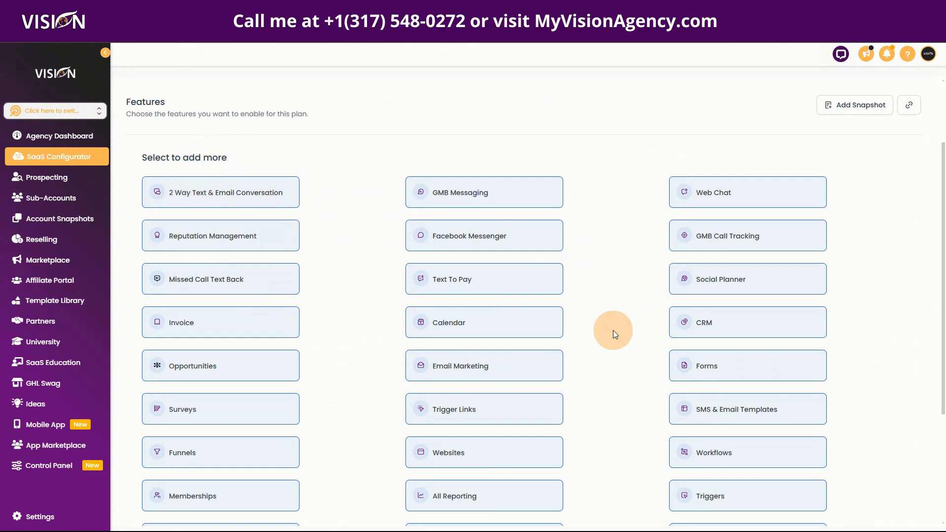
scroll(613, 330, "down", 1)
scroll(609, 364, "down", 3)
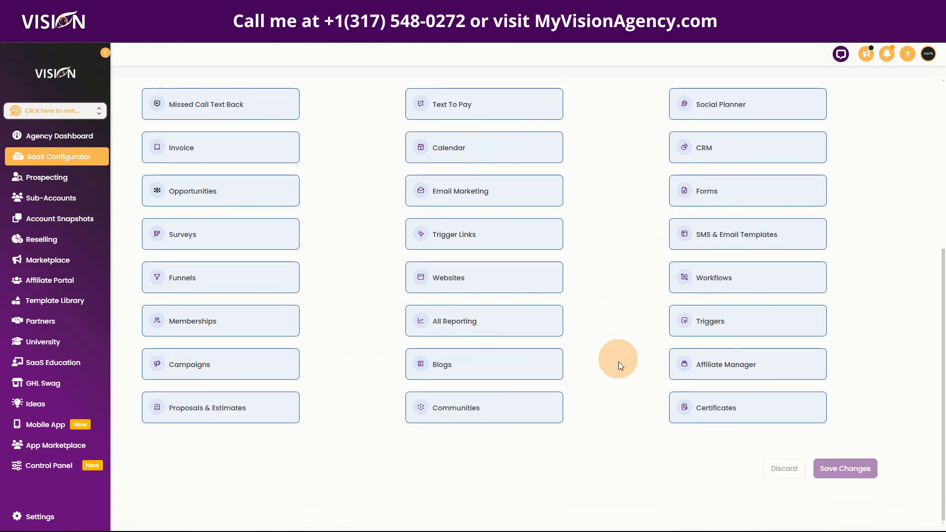
scroll(615, 360, "up", 4)
left_click(250, 207)
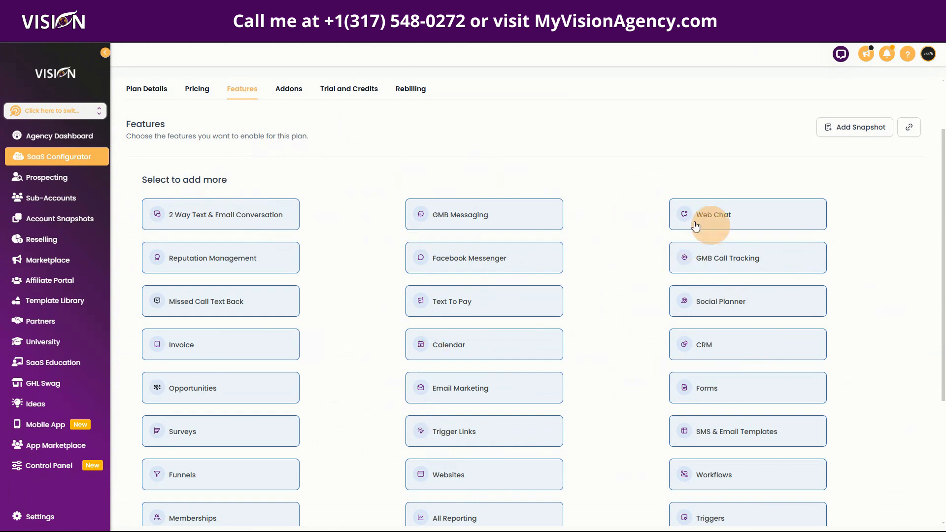
left_click(861, 127)
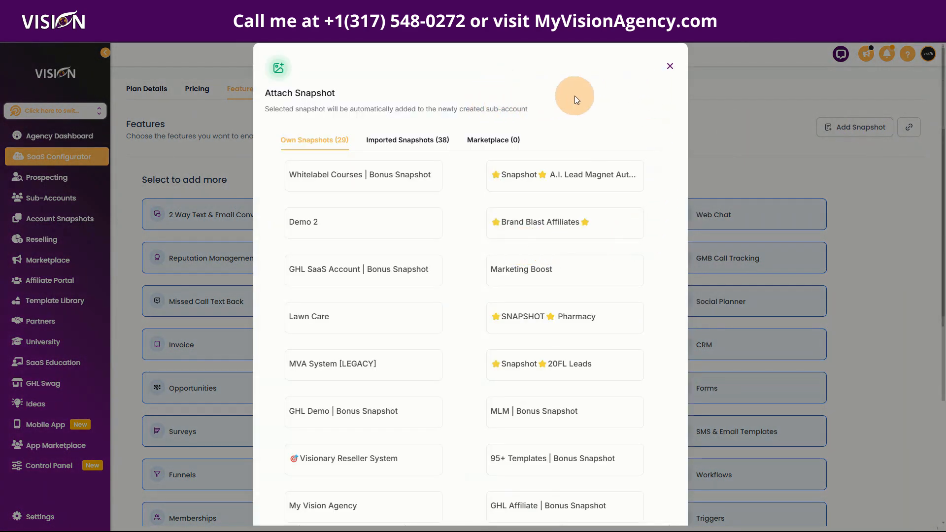
left_click(670, 67)
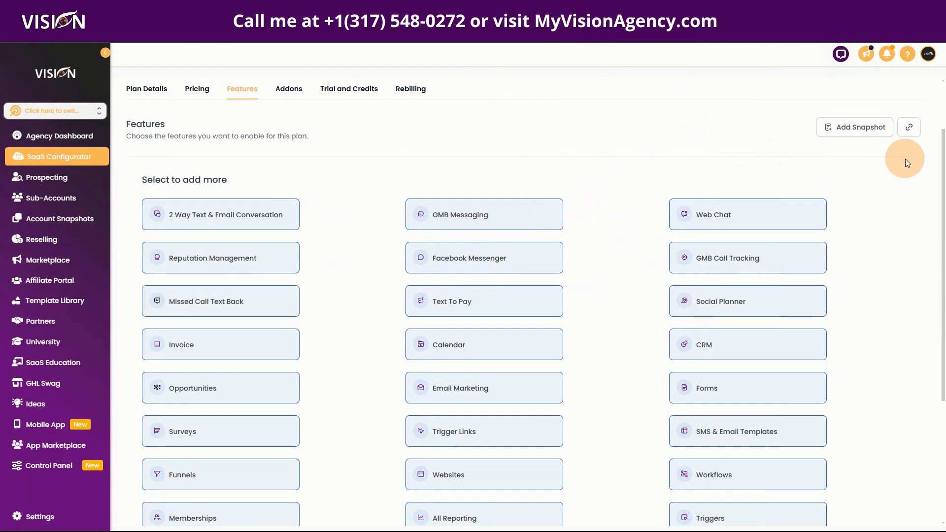
Review the custom menu links attached to the Tools Only plan and inspect the matching entries in the My Vision Agency sub-account.
left_click(911, 132)
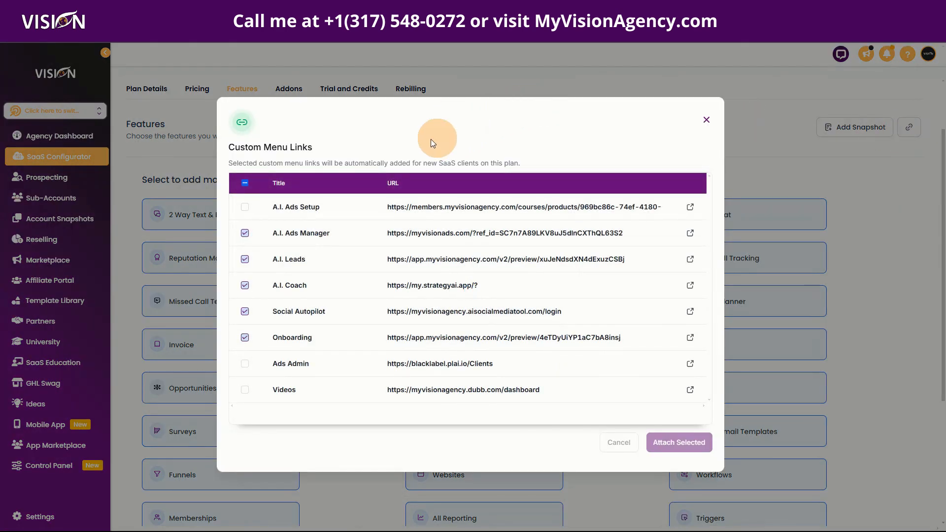
left_click(696, 125)
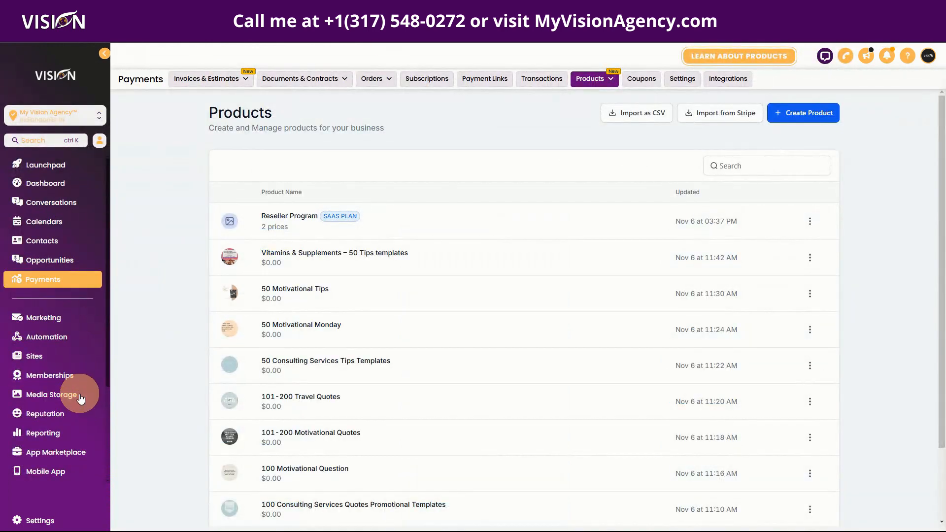
scroll(76, 394, "down", 3)
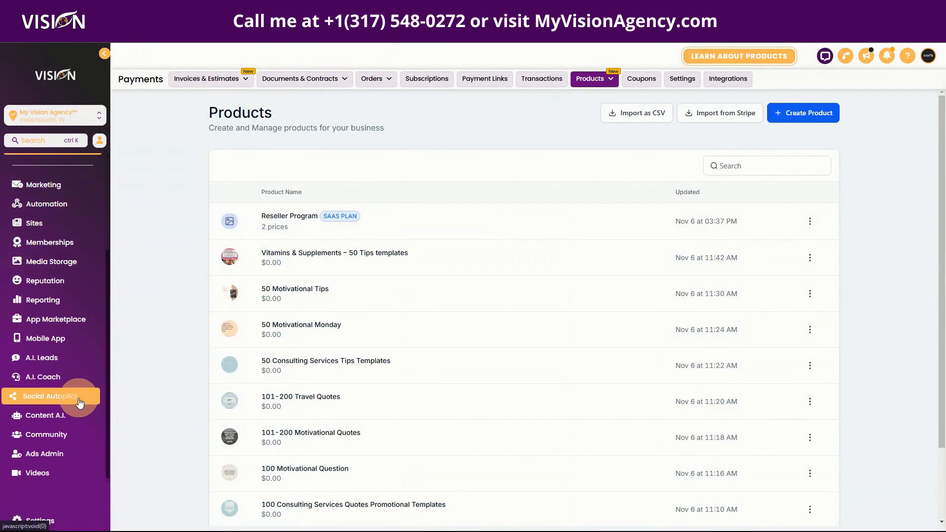
left_click(45, 372)
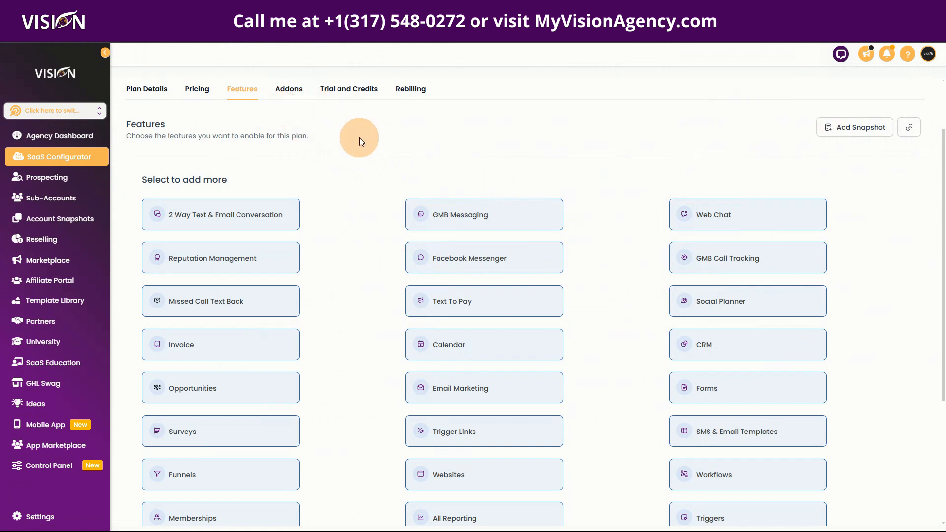
Review the Tools Only plan's addons, trial and credit settings, and phone system rebilling, and return to all plans.
left_click(289, 89)
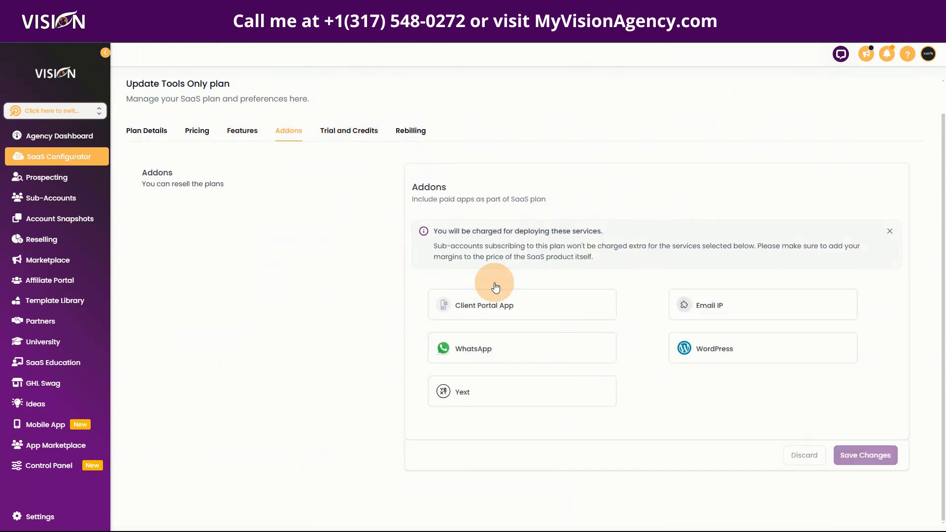
left_click(358, 132)
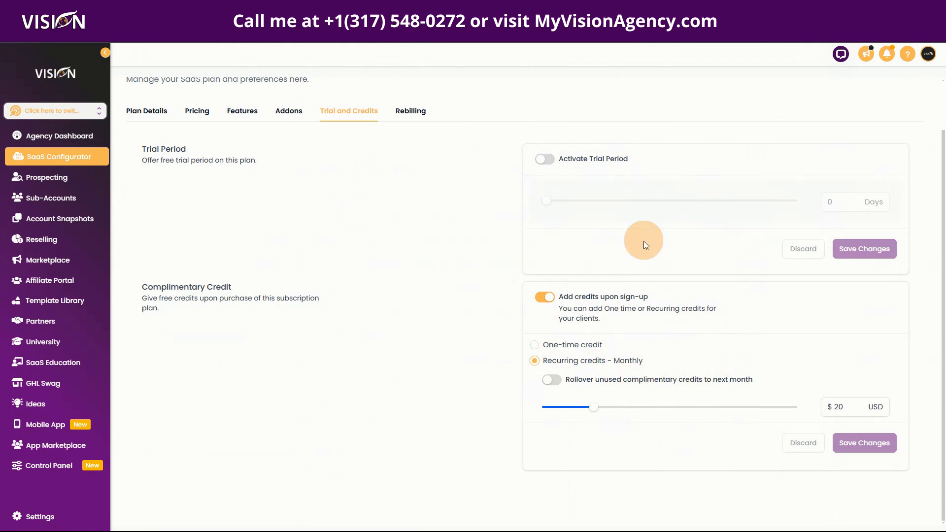
left_click(413, 114)
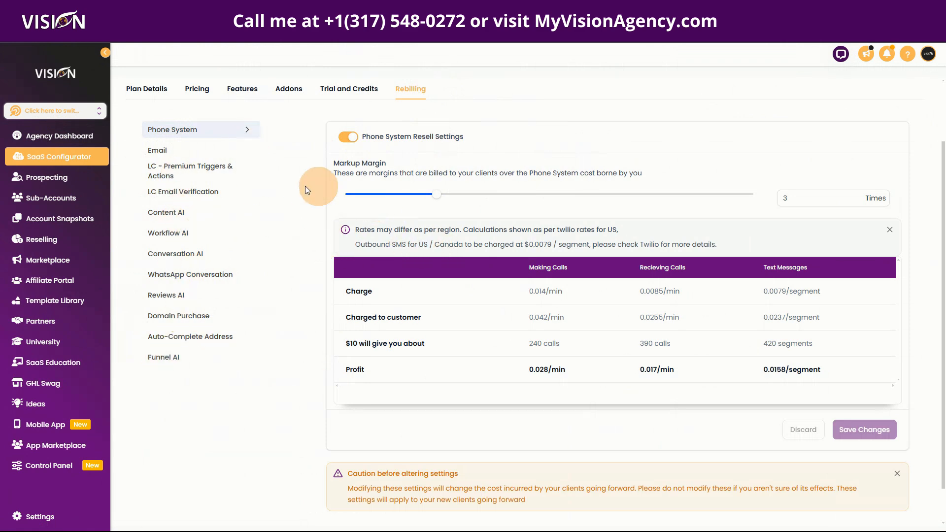
scroll(569, 467, "down", 1)
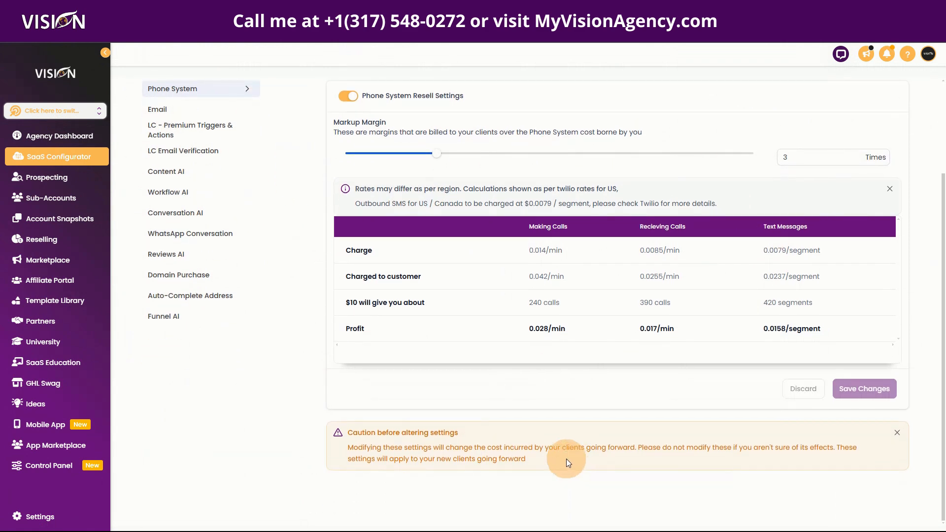
scroll(565, 459, "up", 1)
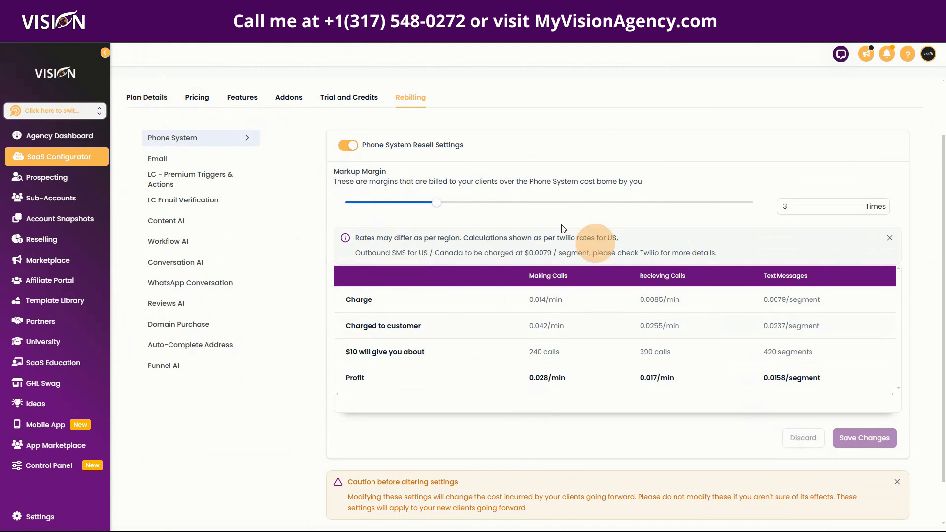
scroll(270, 205, "up", 2)
left_click(140, 99)
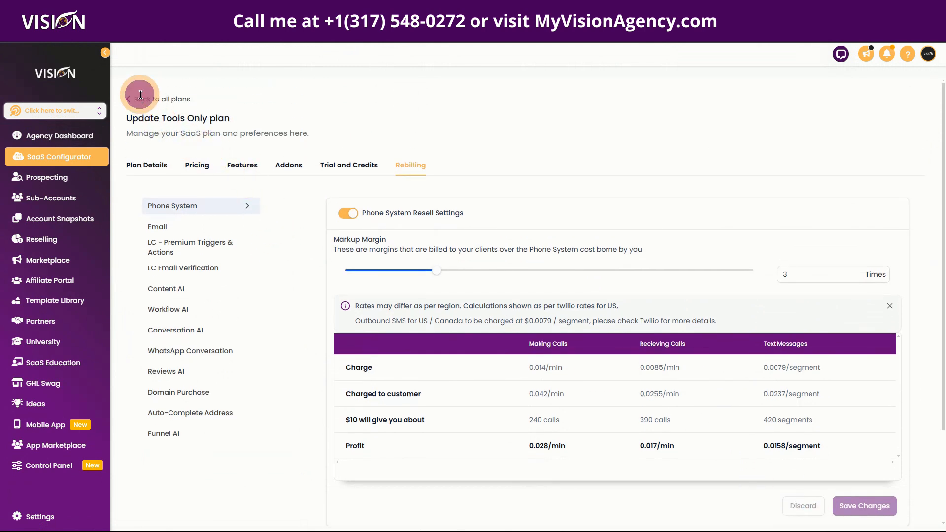
Review the SaaS dashboard's advanced, security and payment provider configuration settings, and return to the plans and pricing.
left_click(245, 126)
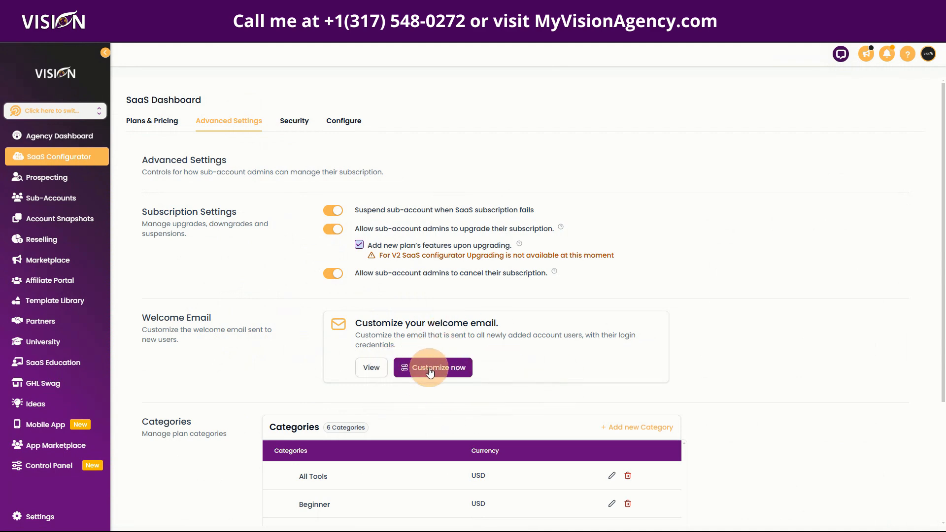
left_click(293, 129)
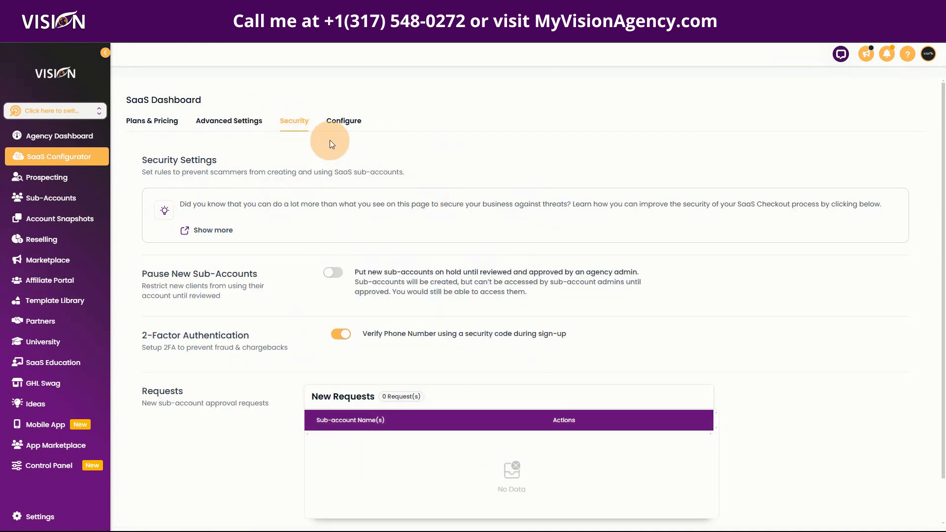
left_click(341, 123)
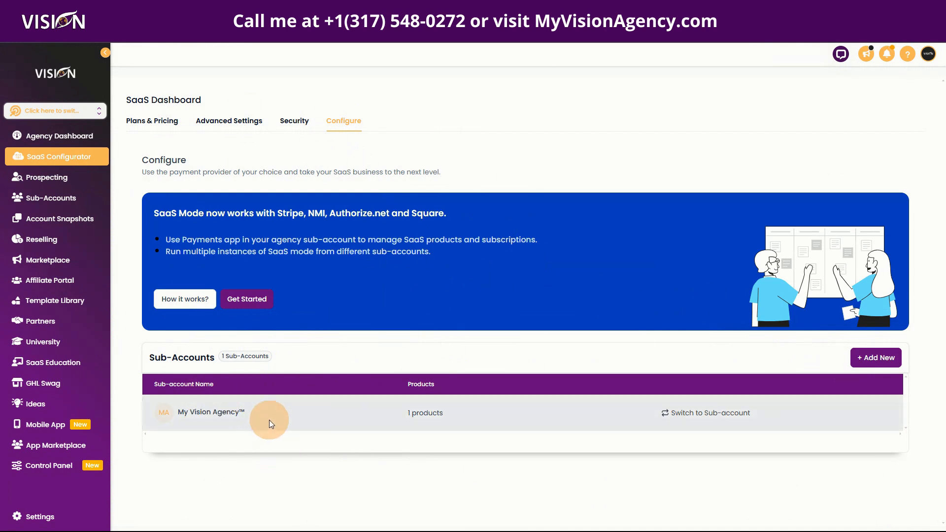
left_click(167, 125)
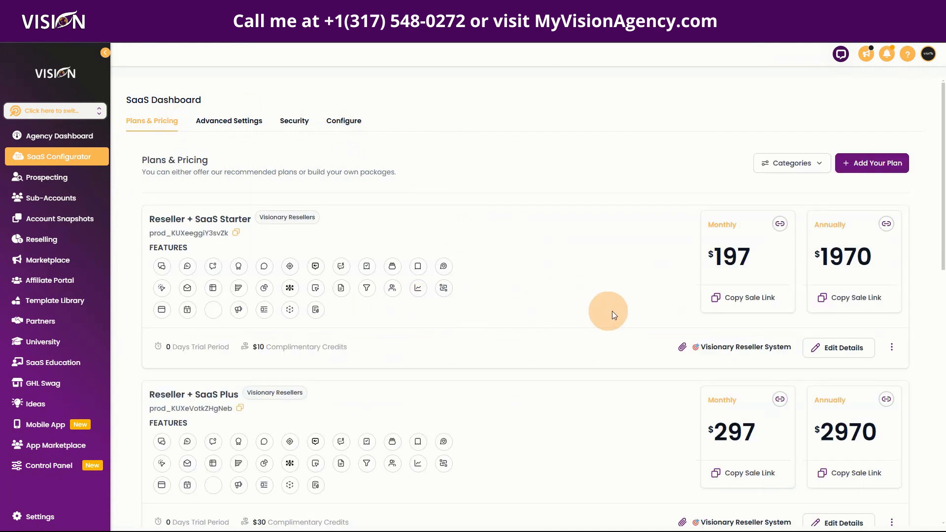
Copy the monthly Stripe Price ID from the pricing of the Reseller + SaaS Starter plan.
left_click(838, 355)
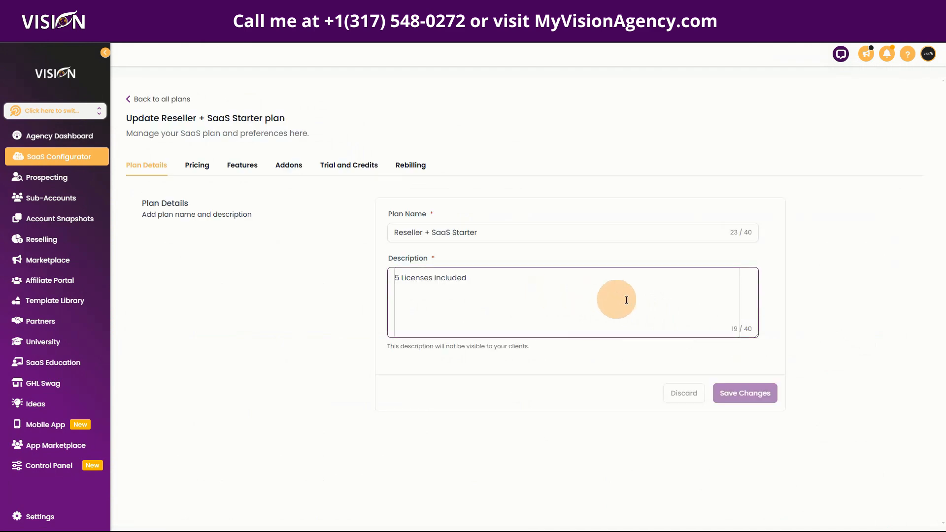
left_click(194, 163)
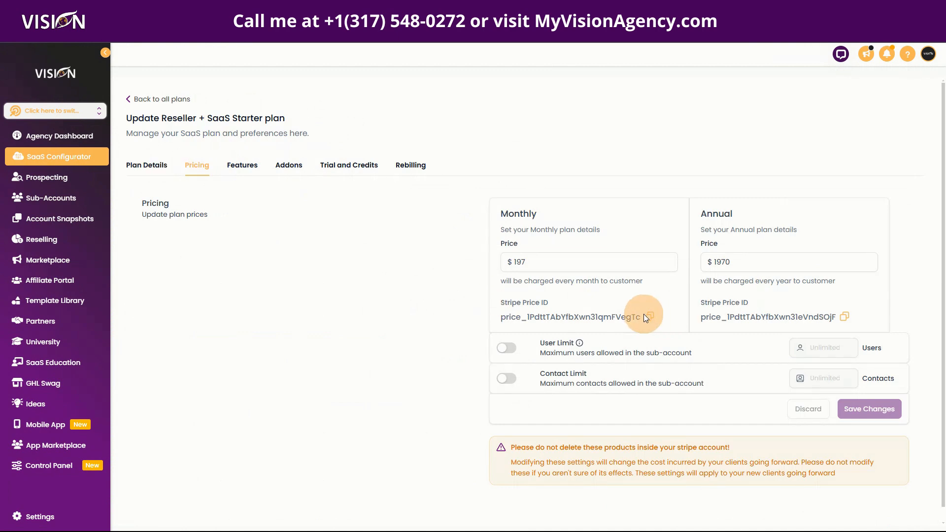
left_click(172, 101)
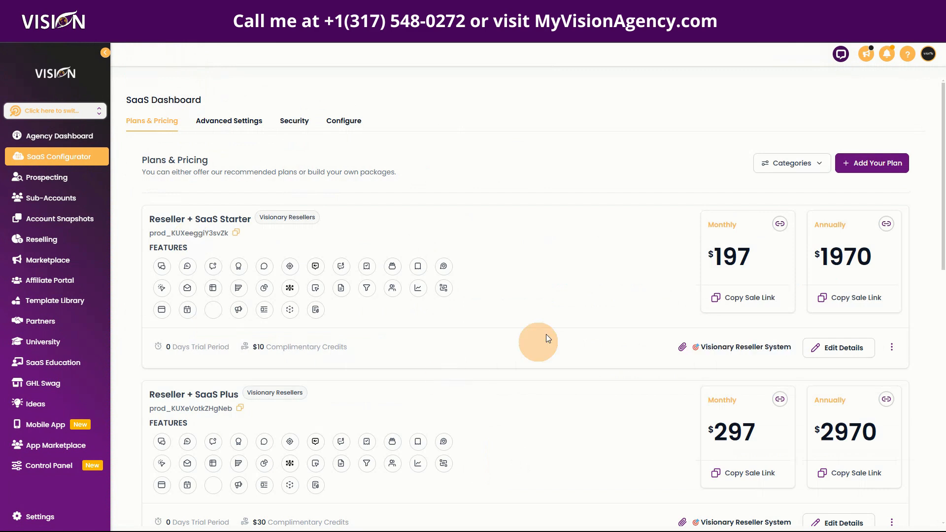
left_click(842, 349)
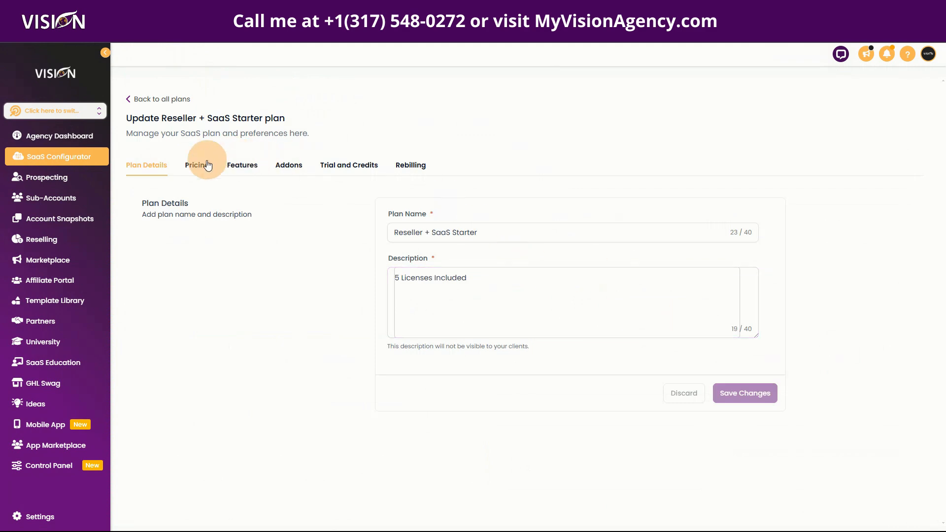
left_click(207, 165)
left_click(649, 317)
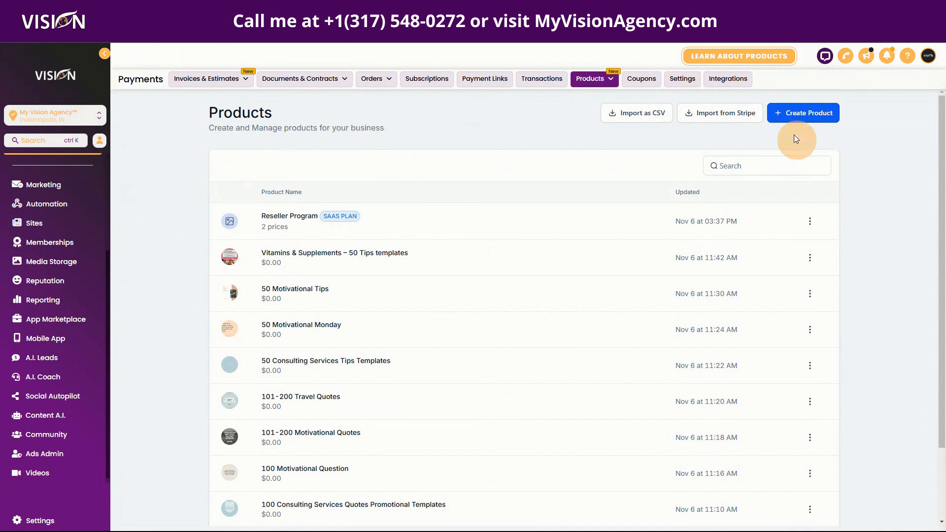
Look up the copied Stripe Price ID in the sub-account's Stripe product import, and return to the product list to start creating a product.
left_click(717, 116)
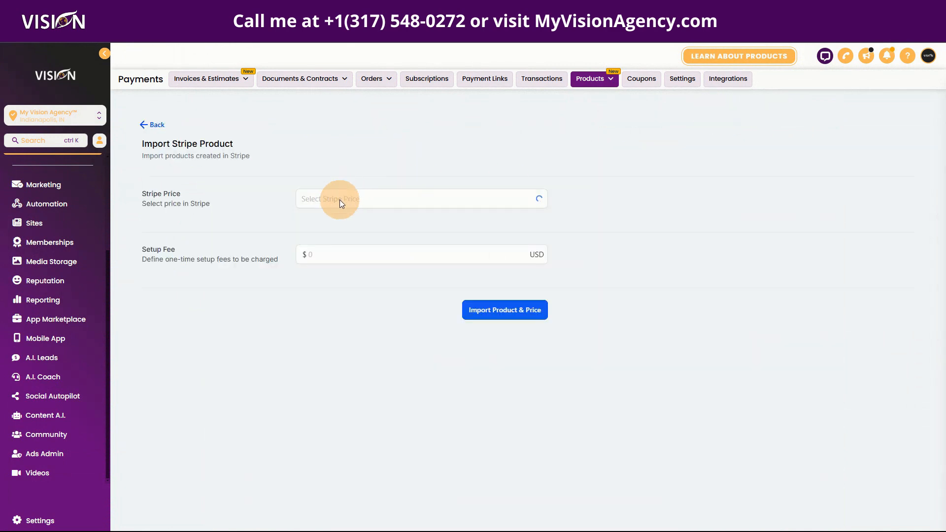
left_click(340, 202)
key("ctrl+v")
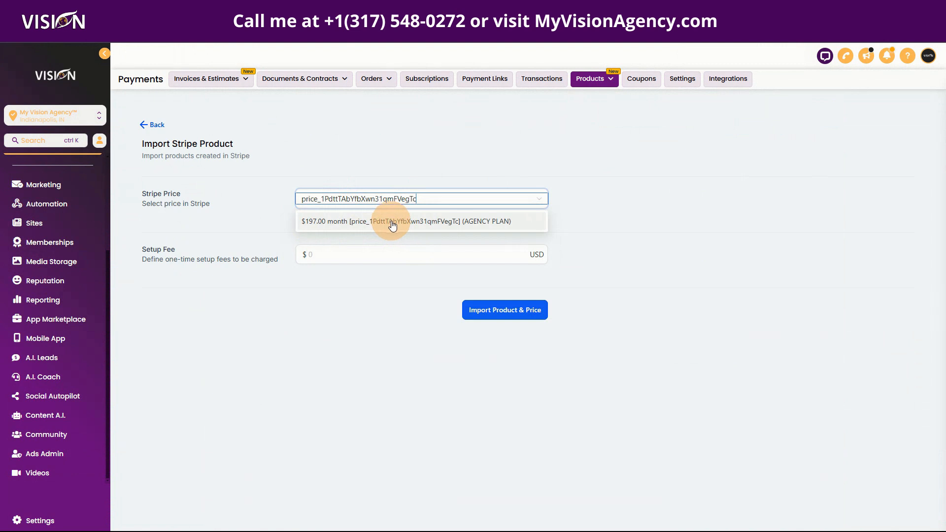
left_click(149, 123)
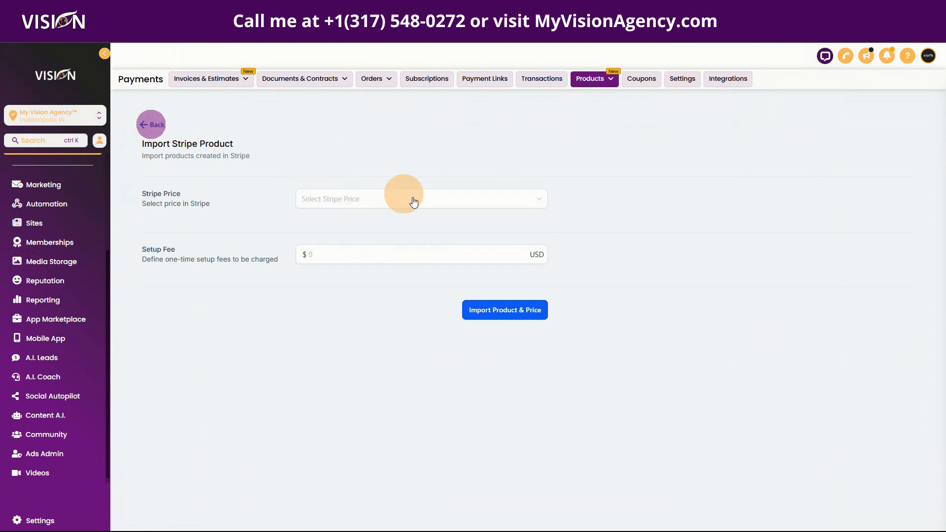
left_click(155, 121)
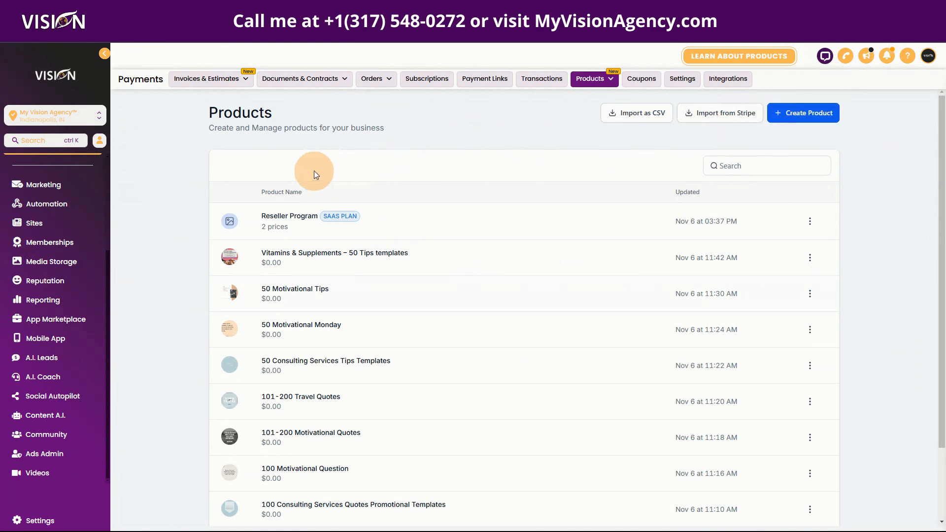
left_click(808, 114)
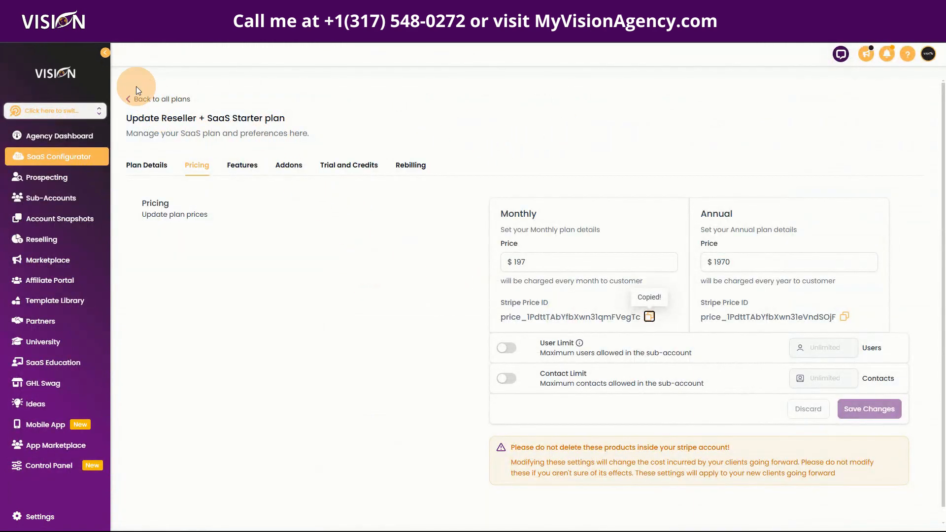
Leave the Reseller + SaaS Starter plan for the SaaS dashboard's Configure settings, and look over the blank product form in the sub-account.
left_click(146, 98)
left_click(346, 121)
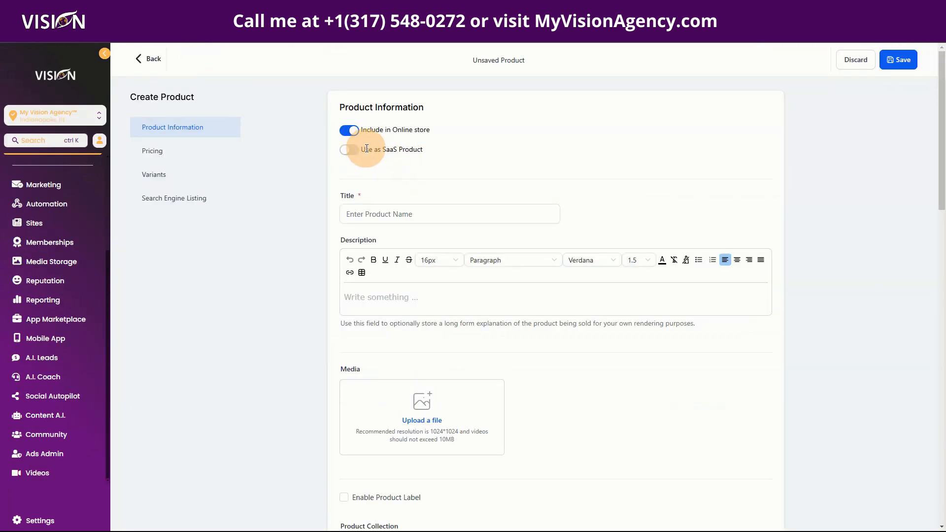
left_click_drag(429, 148, 360, 147)
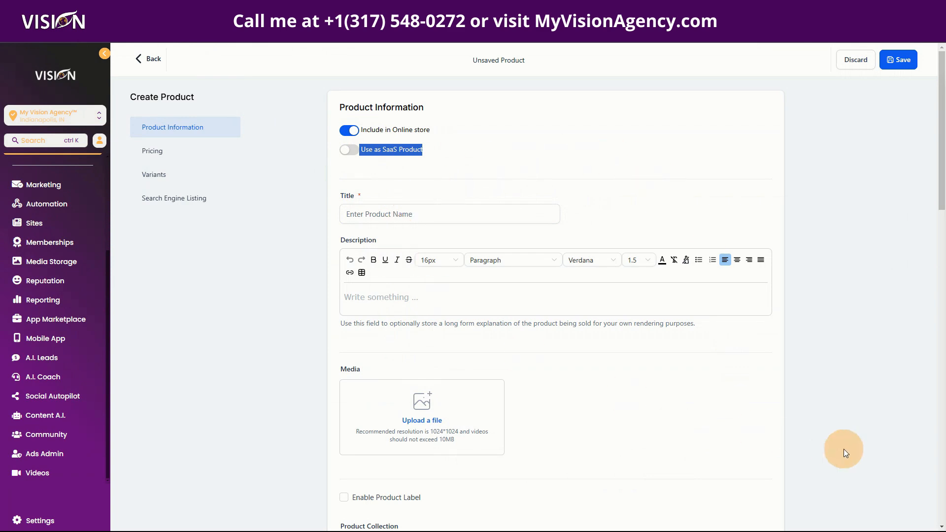
scroll(507, 348, "down", 8)
scroll(711, 371, "down", 6)
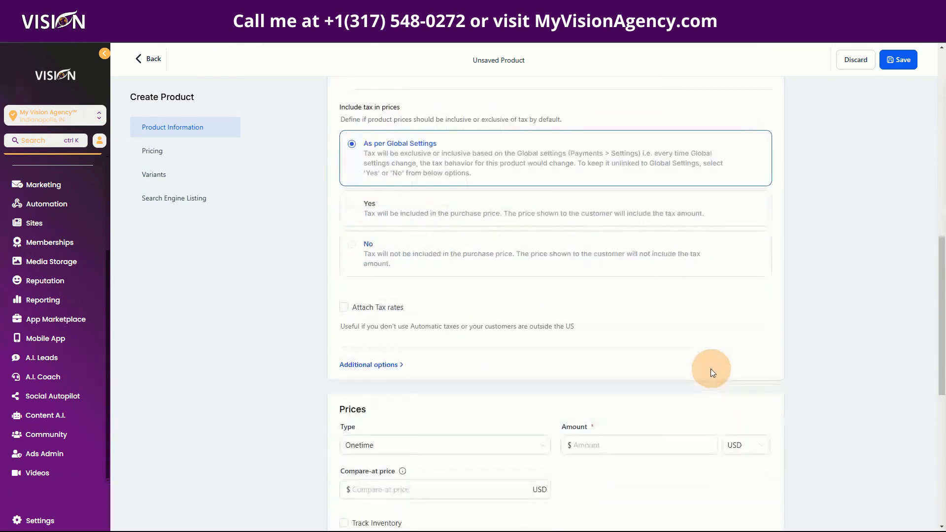
scroll(560, 346, "up", 14)
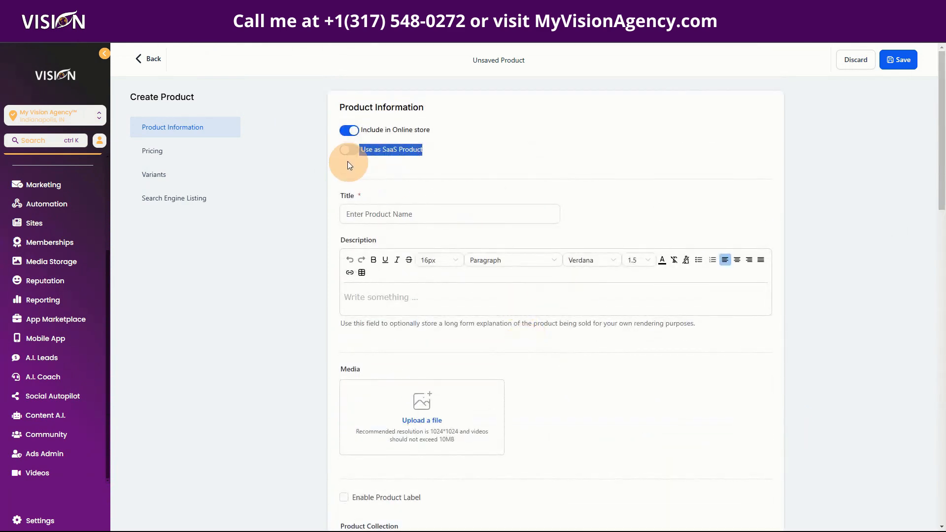
Mark the new product for use as a SaaS product and title it "Test SaaS".
left_click(349, 150)
left_click(379, 211)
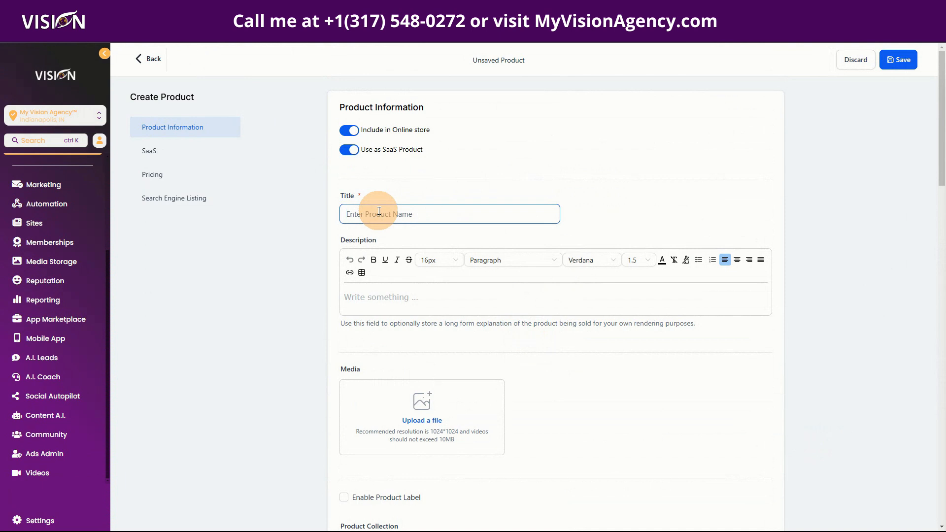
type("Test SaaS")
left_click(401, 307)
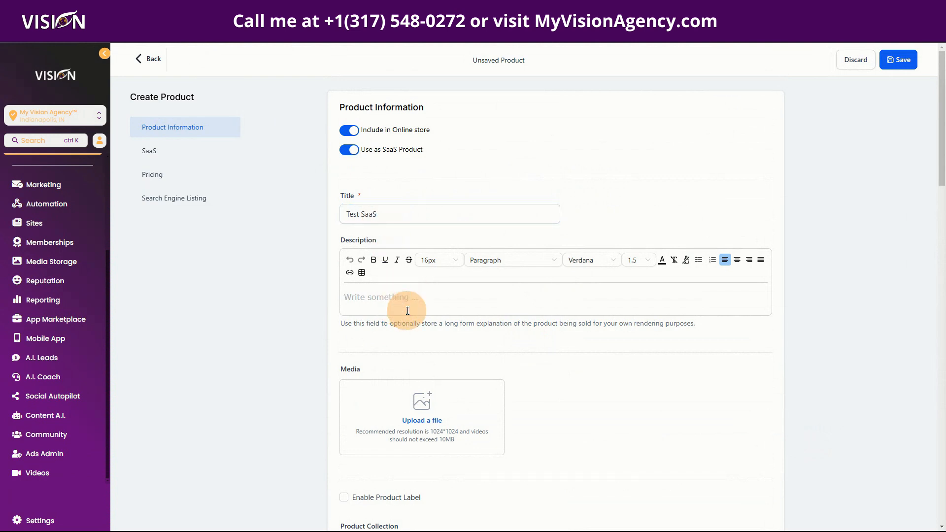
Review the product's media, label, collection, tax code and tax inclusion options.
scroll(399, 303, "down", 3)
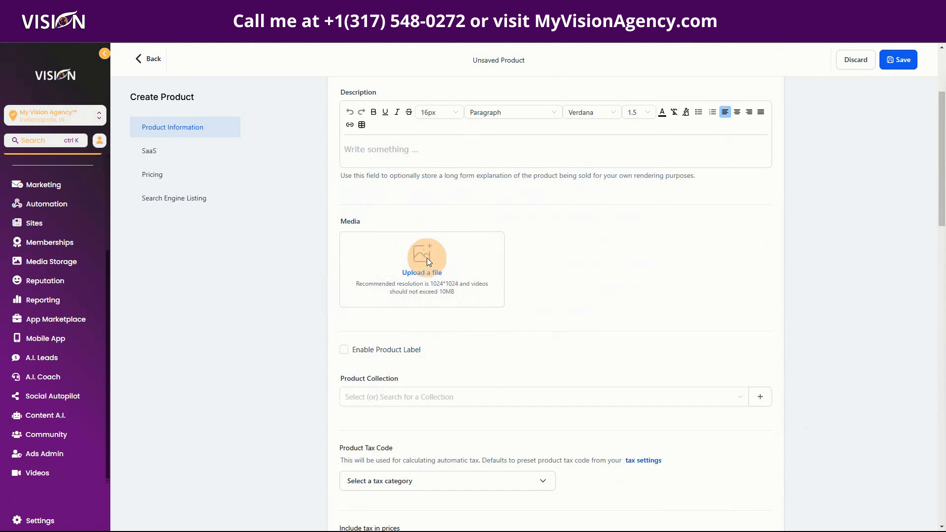
left_click(343, 351)
scroll(467, 340, "down", 2)
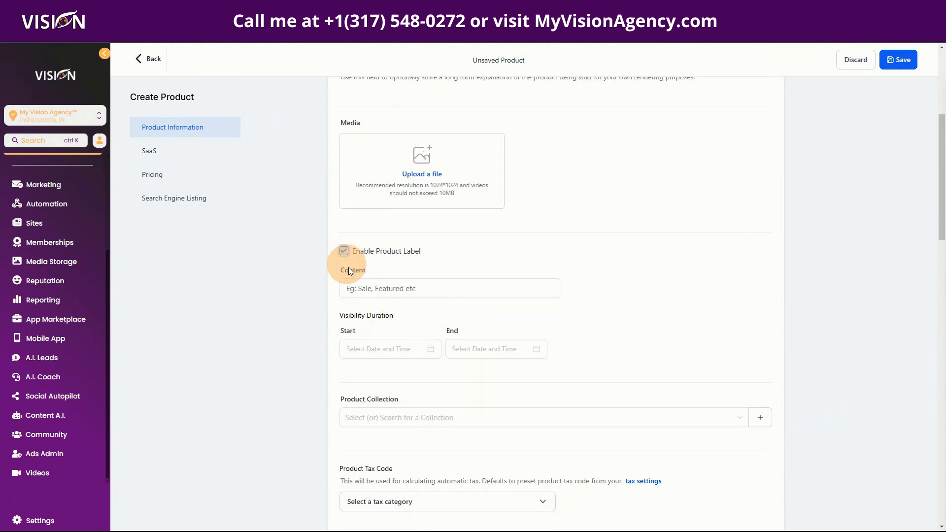
left_click(344, 251)
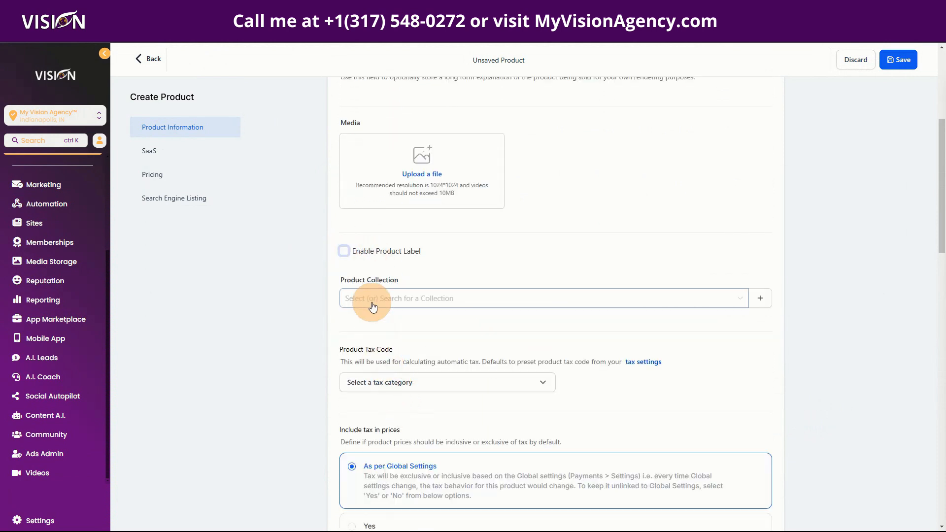
left_click(373, 305)
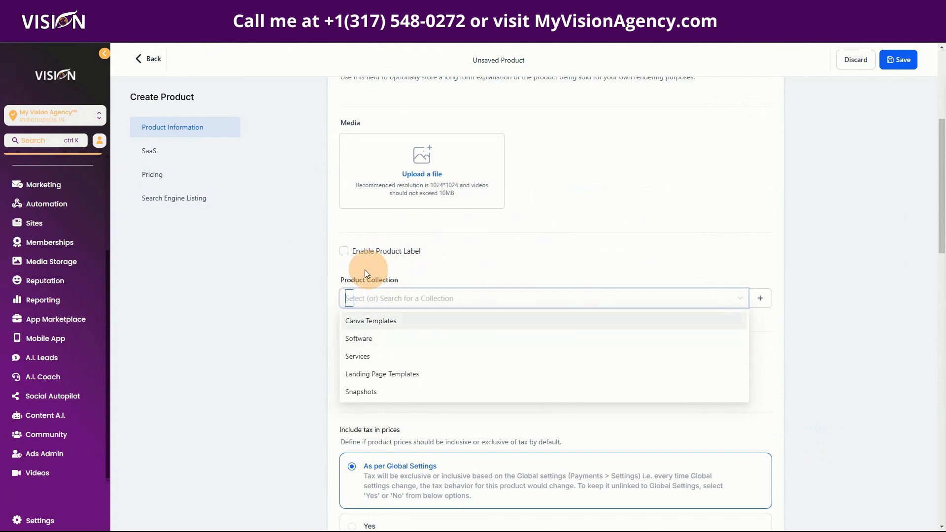
left_click(498, 253)
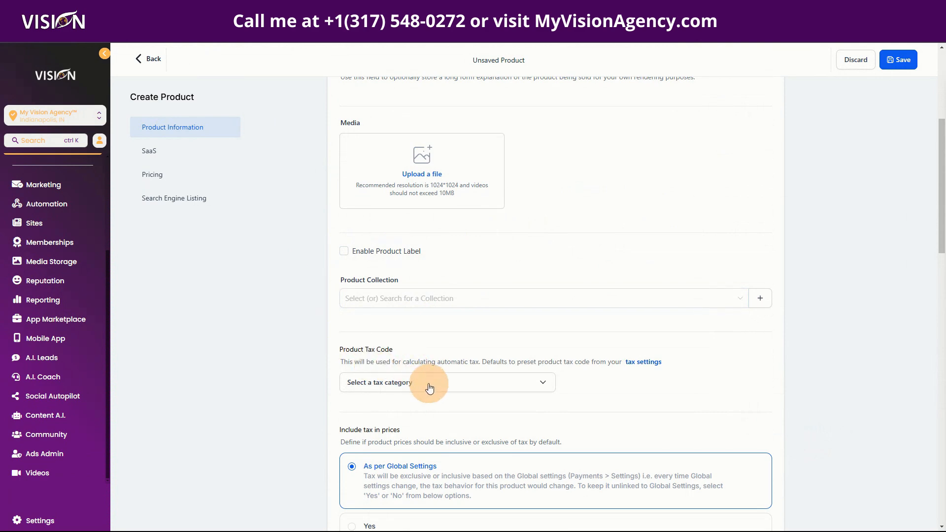
left_click(456, 309)
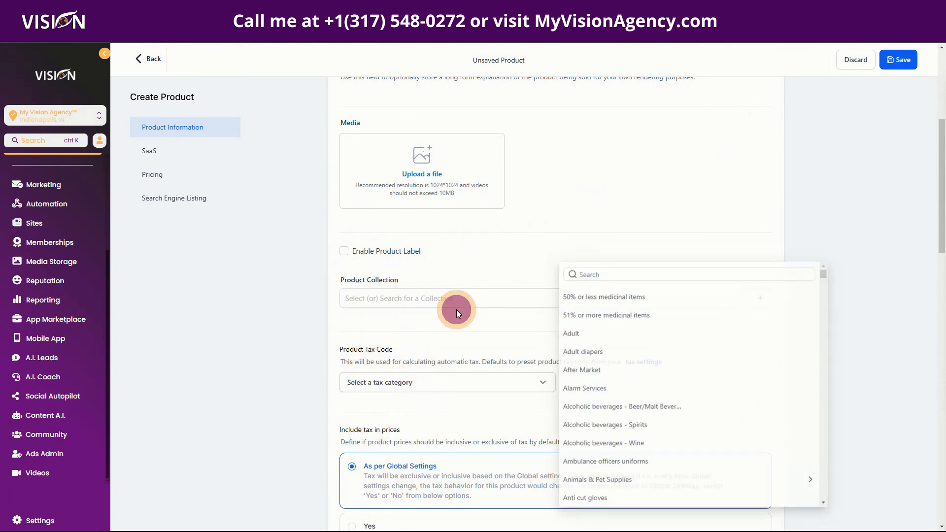
scroll(734, 377, "down", 4)
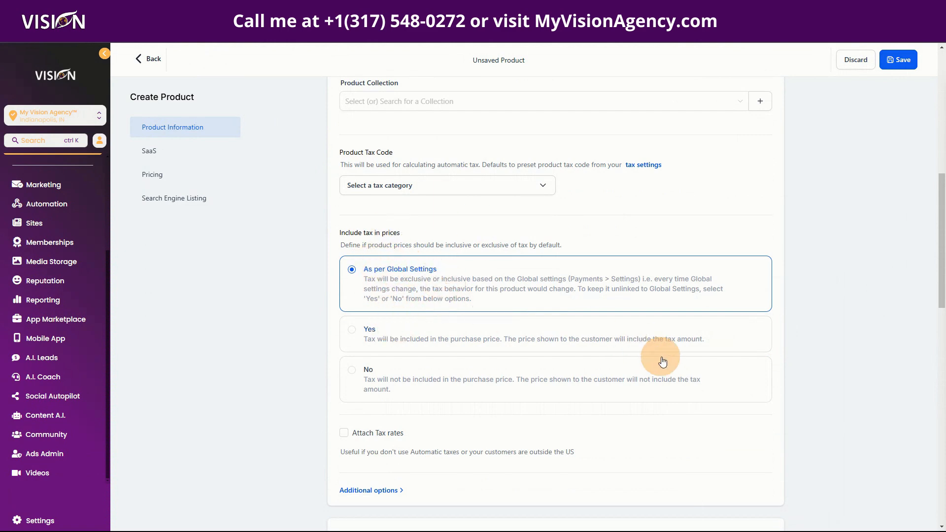
Check the plan categories on the SaaS dashboard, and assign the new product to the Reseller Bonus (USD) category.
scroll(660, 357, "down", 4)
scroll(286, 276, "down", 3)
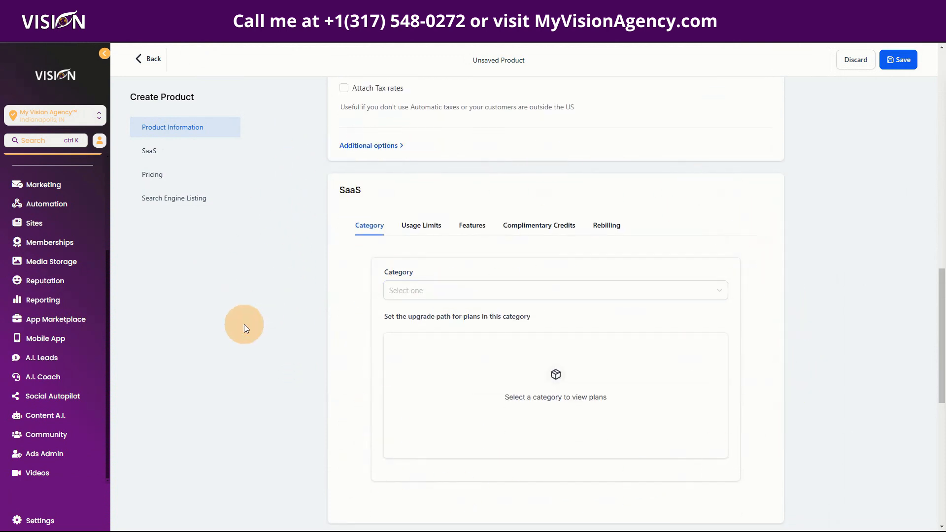
scroll(262, 288, "down", 2)
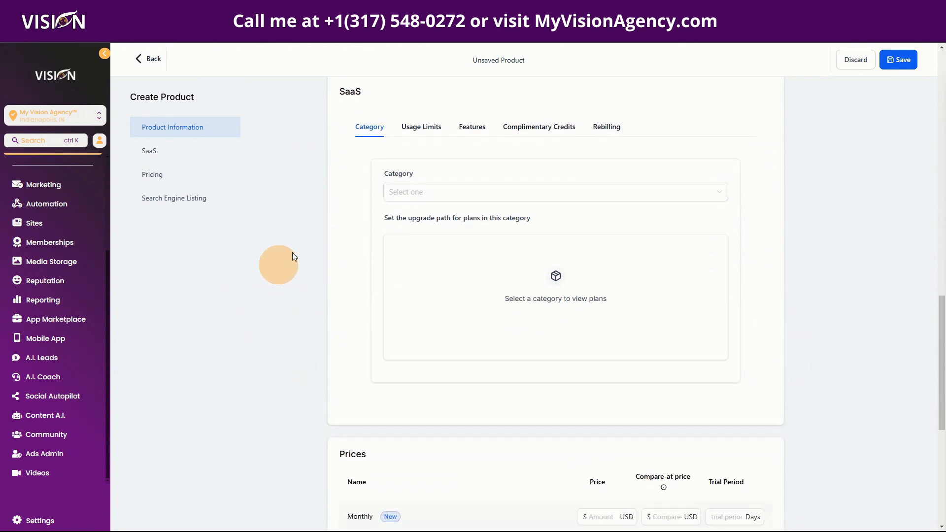
left_click(410, 204)
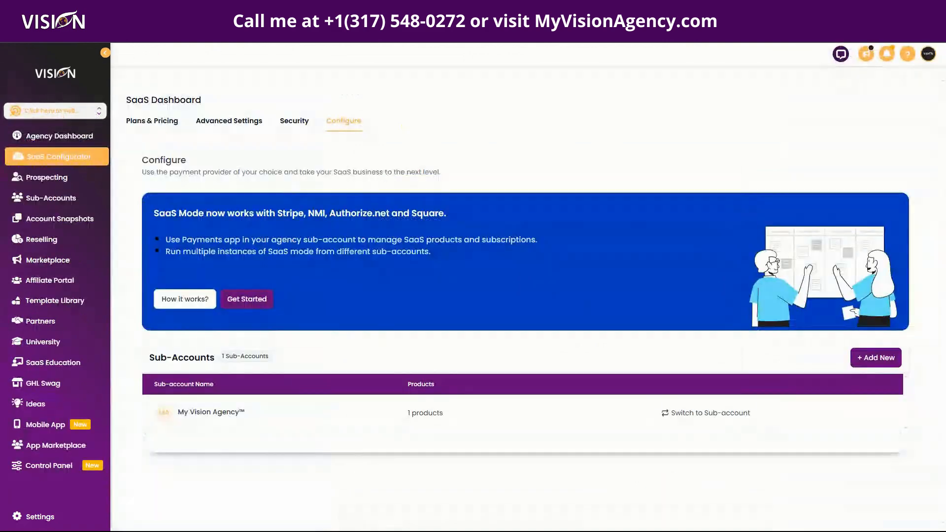
left_click(180, 123)
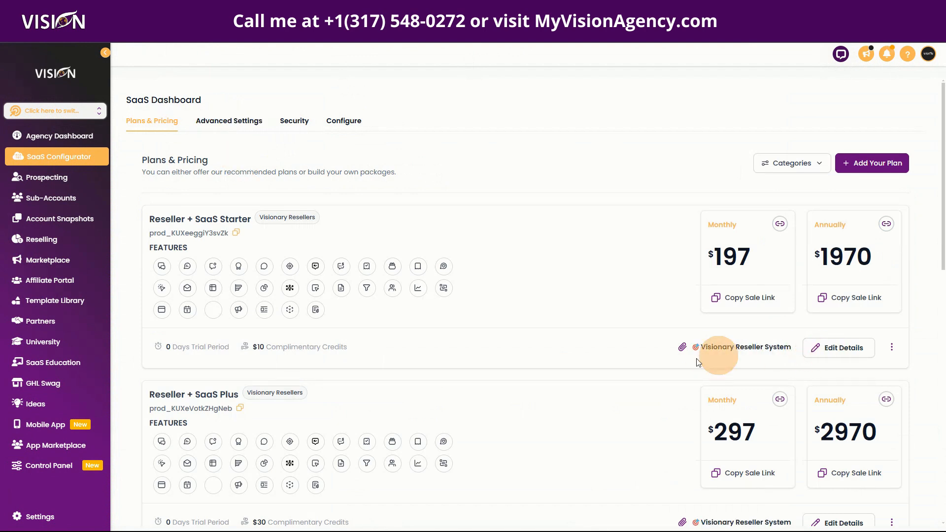
left_click(796, 163)
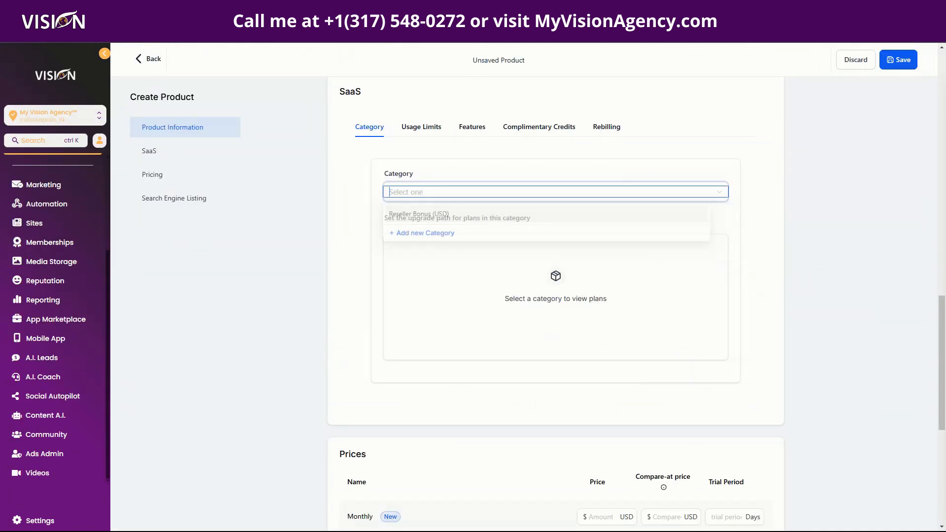
left_click(409, 191)
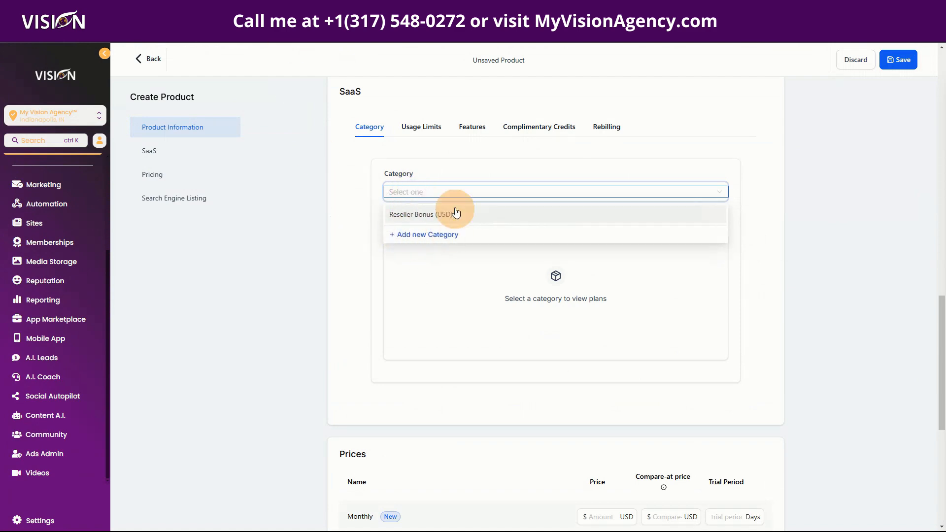
left_click(426, 216)
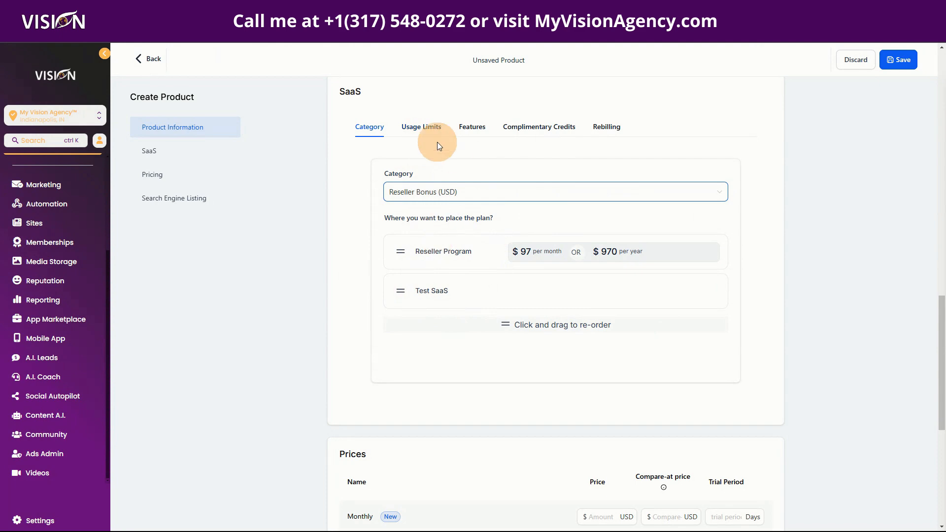
Compare the new product's usage limits with the limits in the Tools Only plan's pricing settings.
left_click(428, 130)
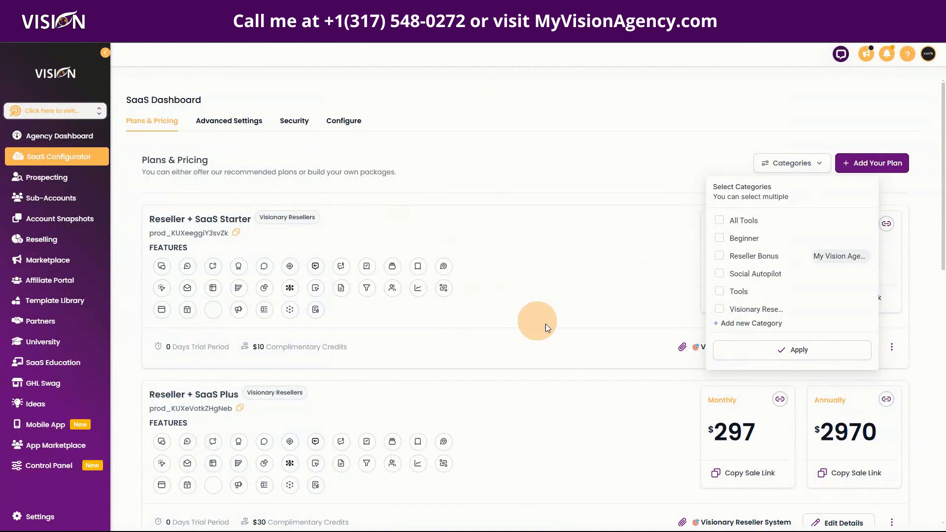
left_click(618, 323)
scroll(460, 371, "down", 10)
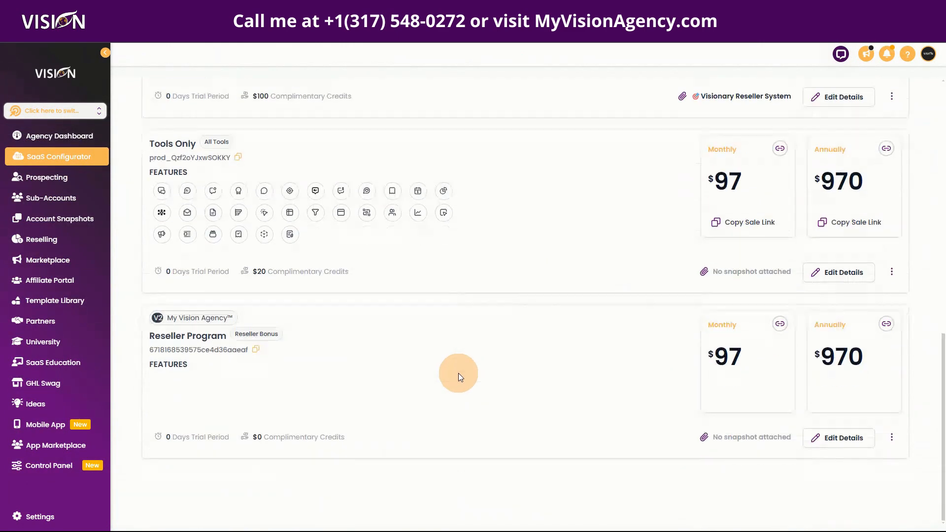
left_click(830, 283)
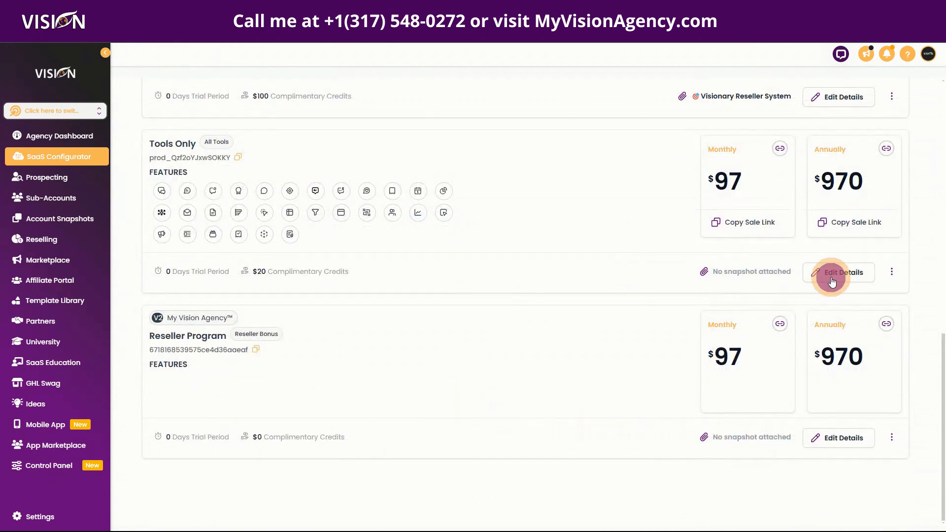
left_click(208, 167)
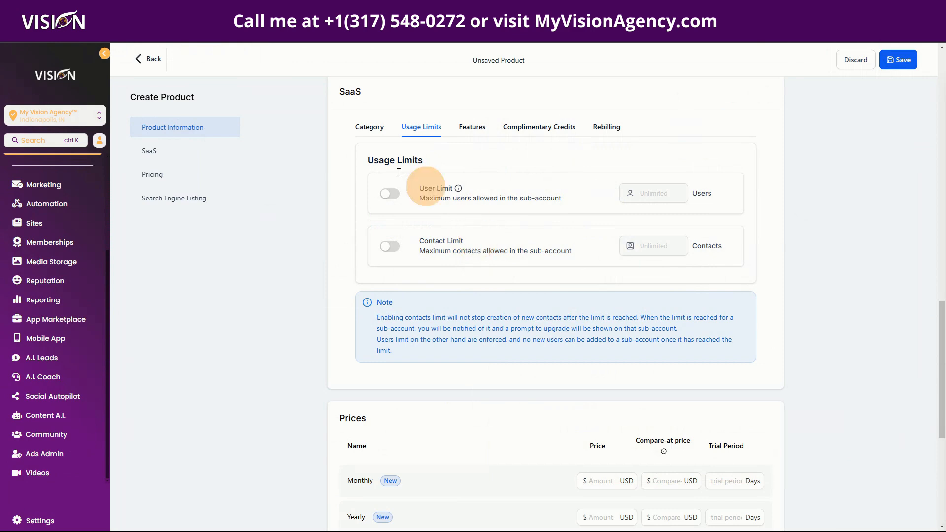
Enable 2 Way Text & Email Conversation, GMB Messaging, Web Chat, Reputation Management, Facebook Messenger and GMB Call Tracking for the product, and review its remaining features.
left_click(472, 129)
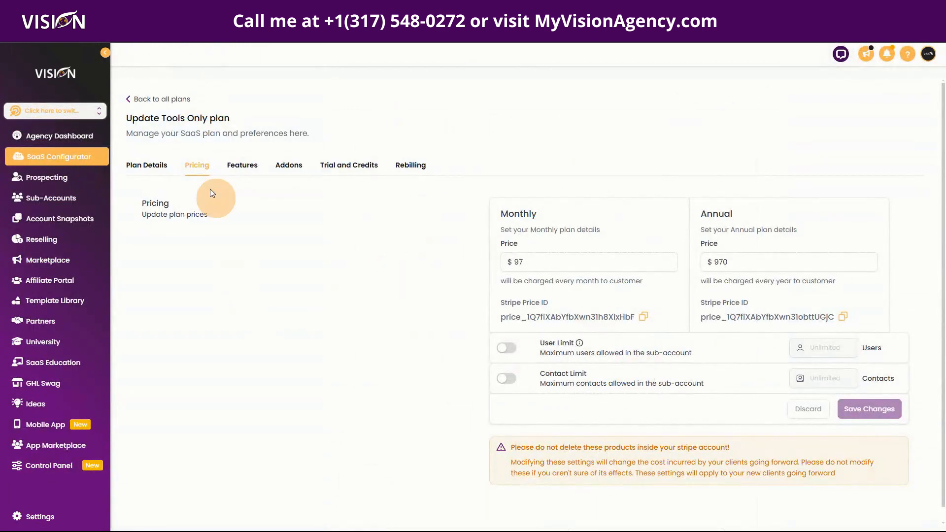
left_click(241, 164)
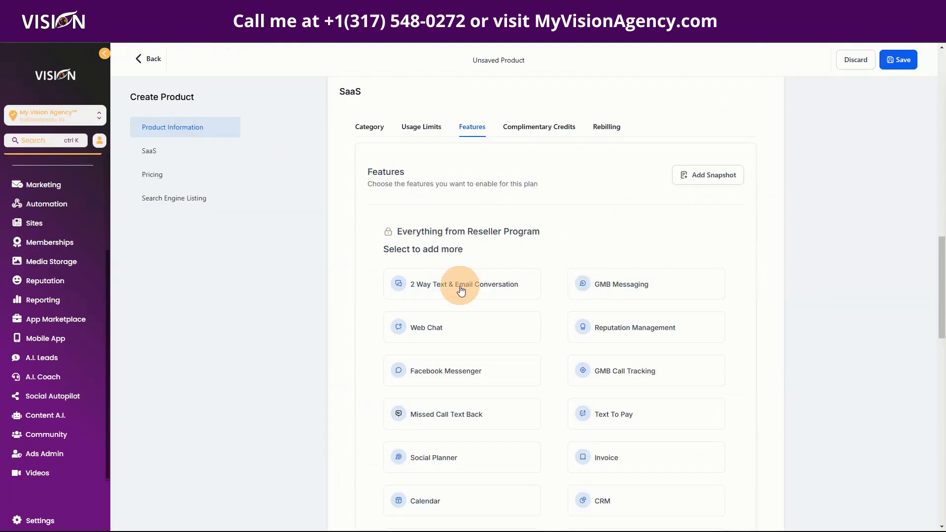
left_click(459, 285)
left_click(643, 288)
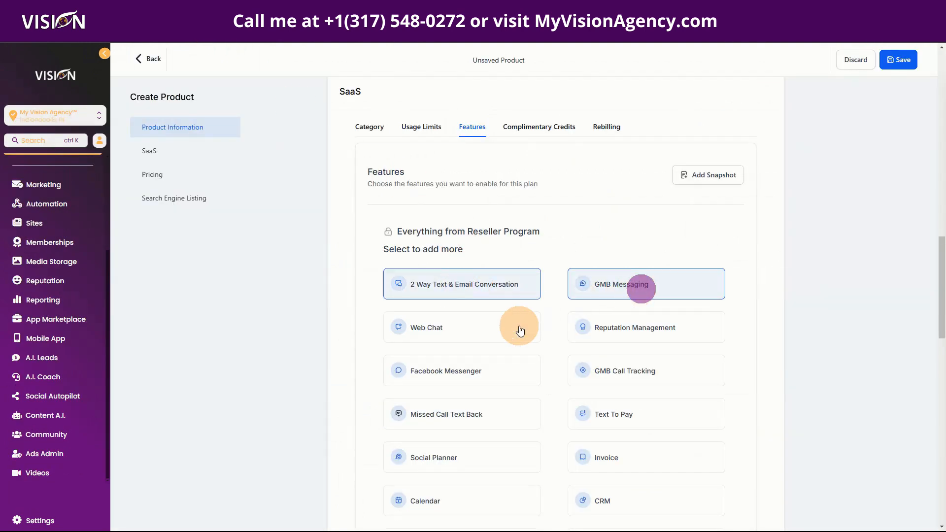
left_click(481, 320)
left_click(638, 327)
left_click(461, 373)
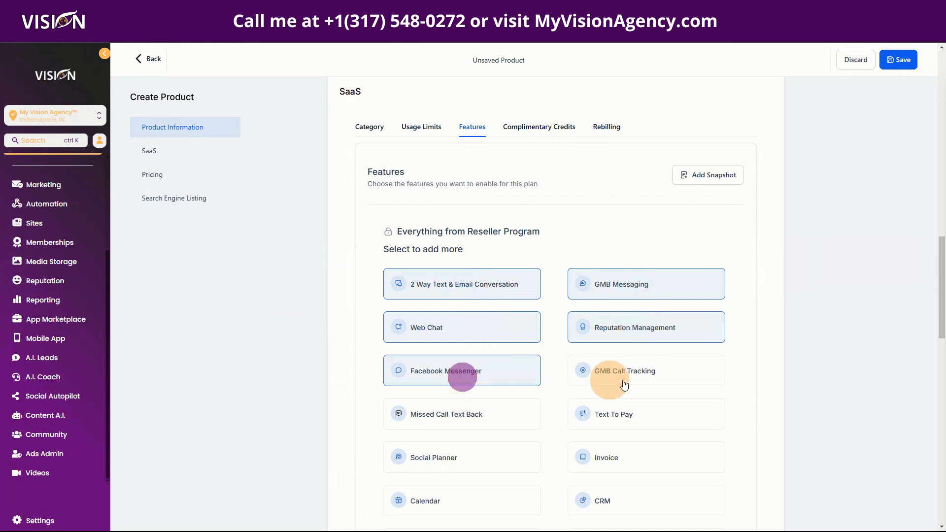
left_click(607, 379)
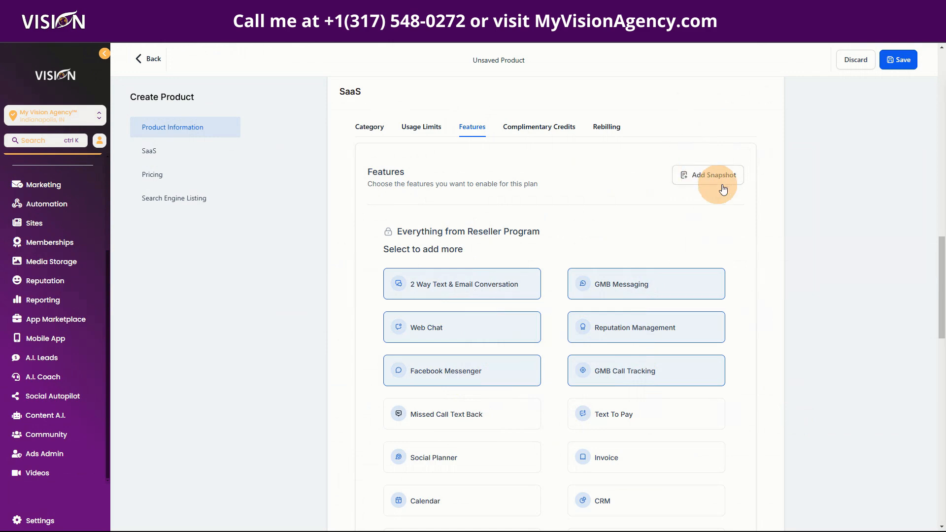
scroll(740, 324, "down", 4)
scroll(743, 327, "down", 10)
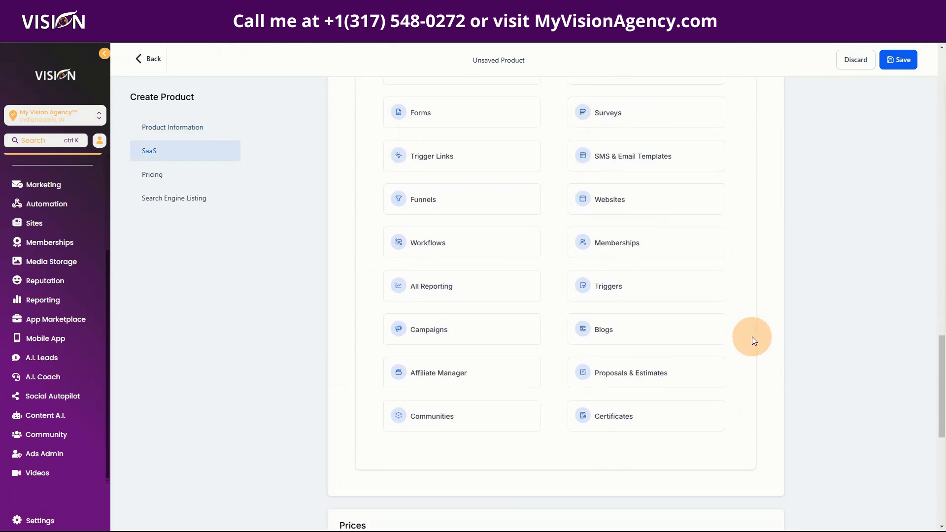
scroll(755, 336, "up", 18)
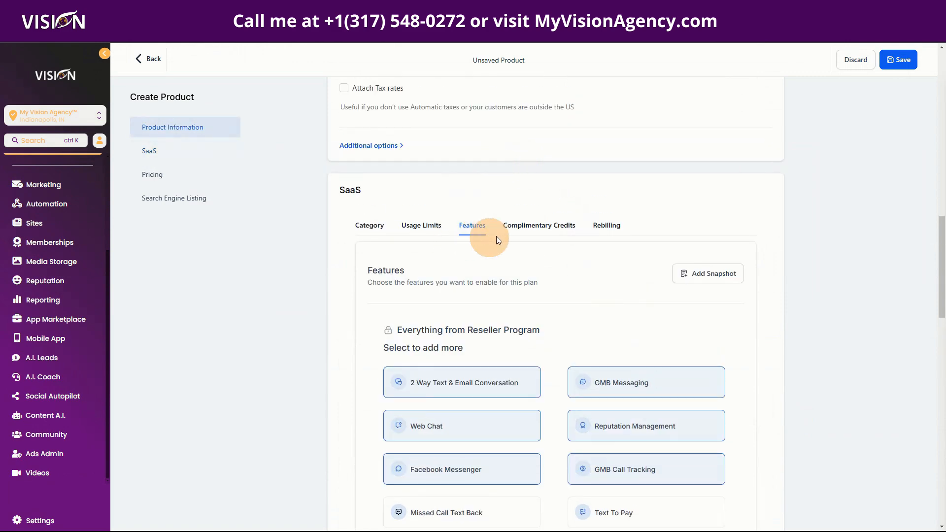
Compare the Tools Only plan's trial and credit settings, and enable monthly signup credit in the product's complimentary credits.
left_click(539, 225)
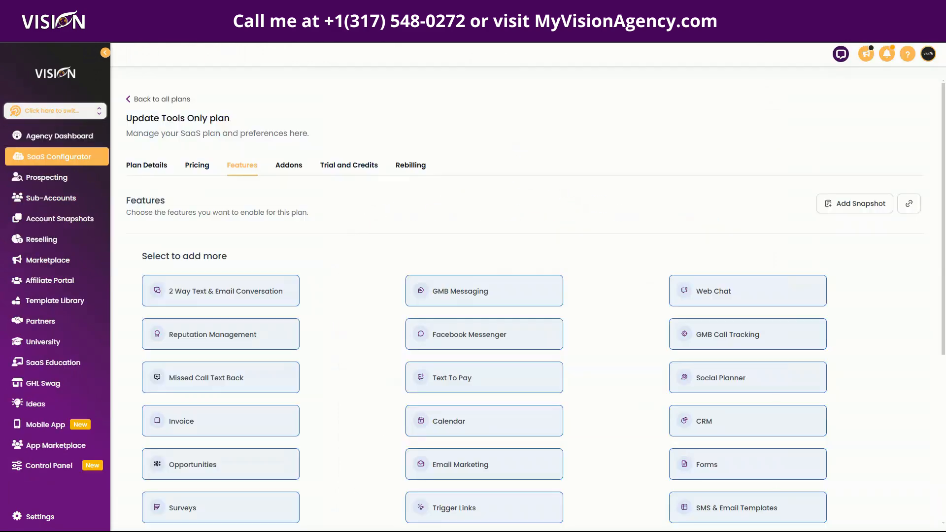
left_click(349, 172)
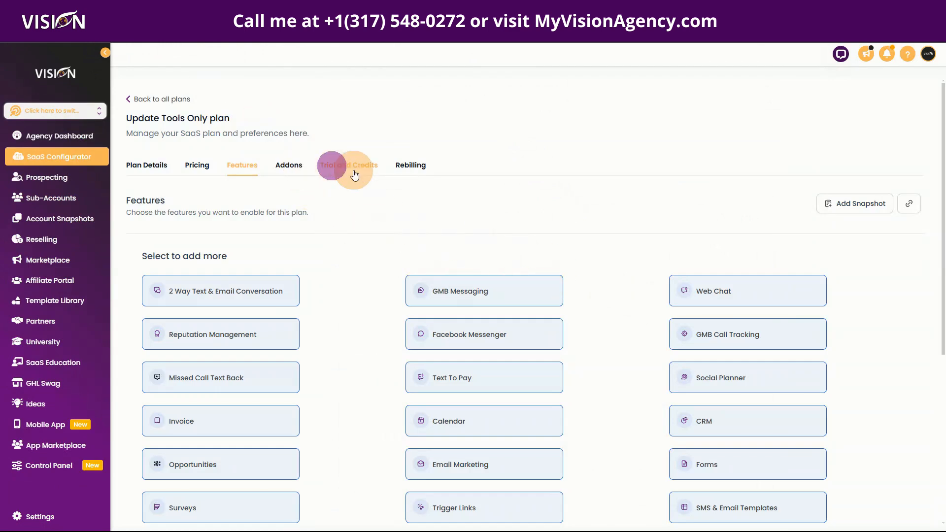
scroll(439, 378, "down", 1)
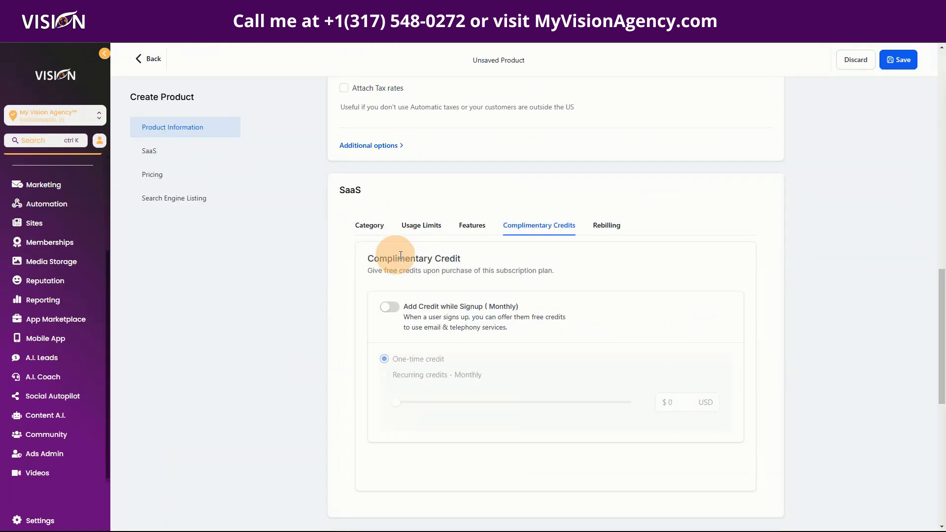
left_click(390, 307)
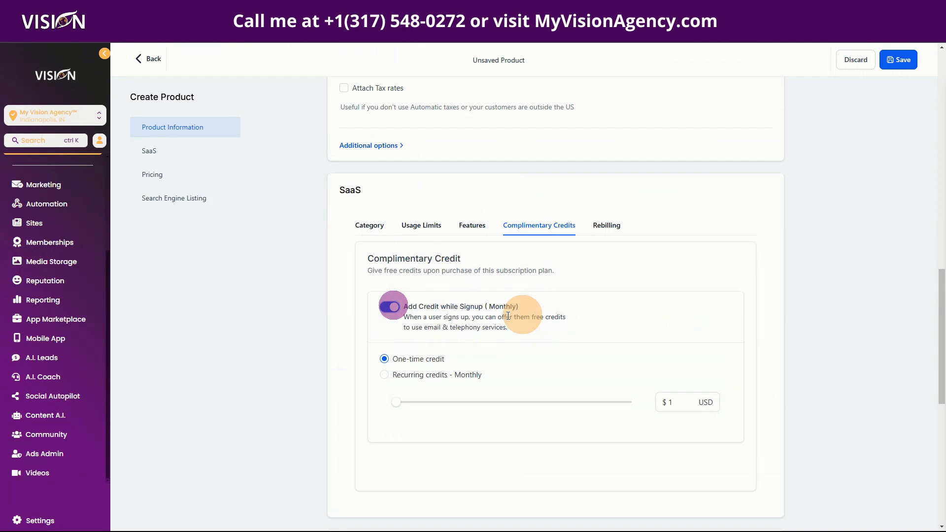
Try recurring monthly credits with rollover of unused complimentary credits, and return the product to one-time credit.
left_click(384, 374)
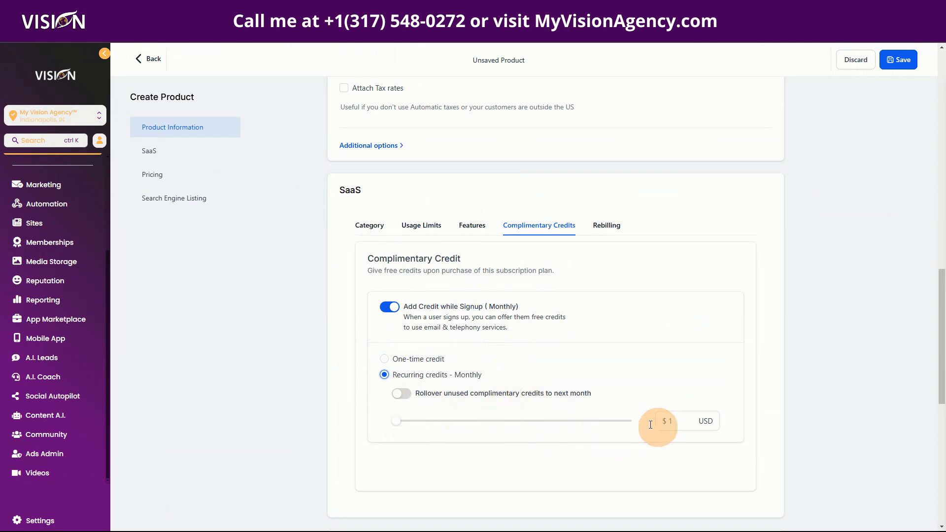
left_click(405, 396)
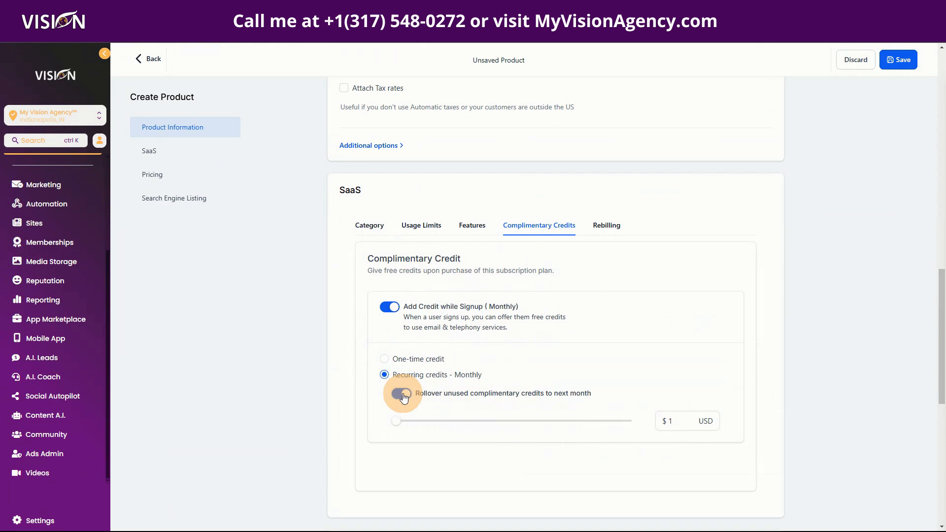
left_click(402, 394)
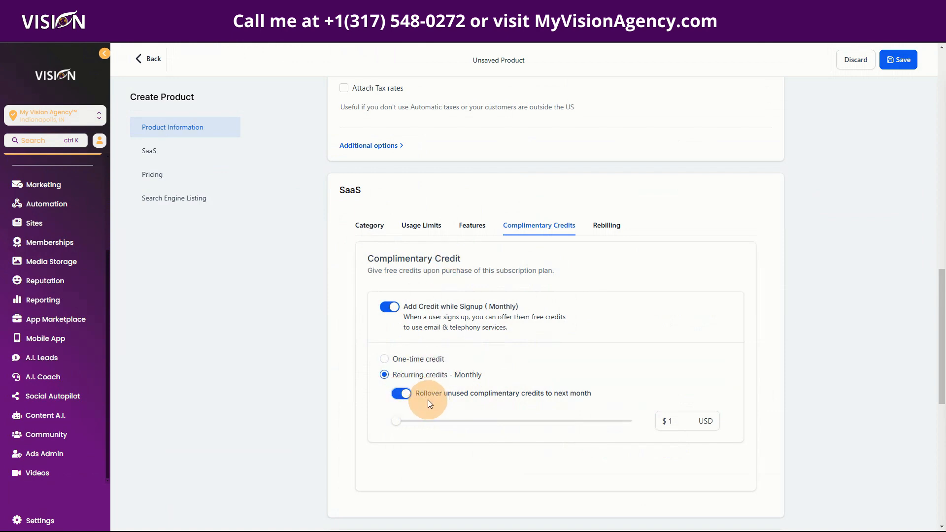
left_click(402, 394)
left_click(401, 394)
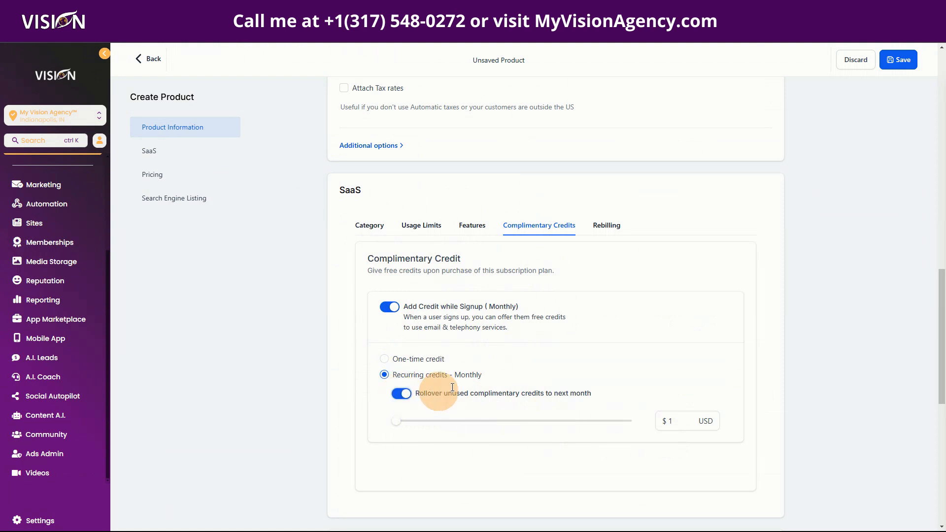
left_click(398, 394)
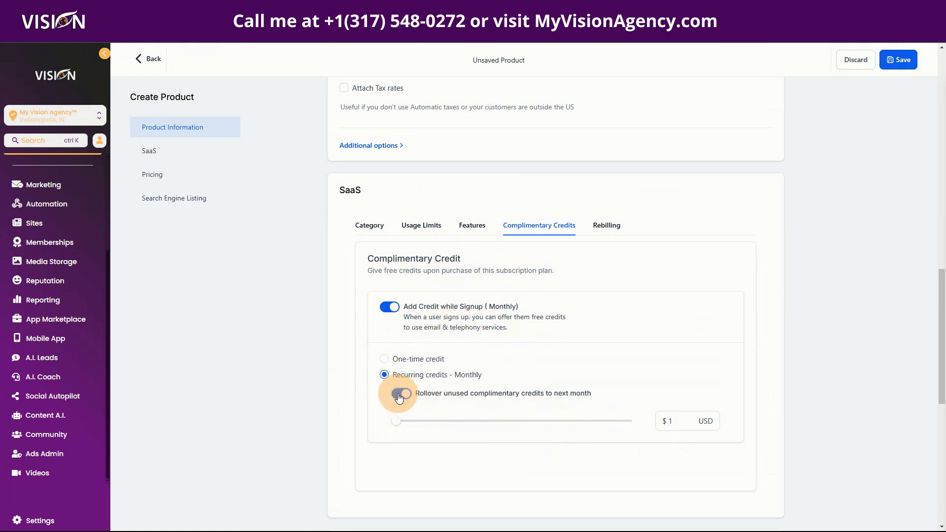
left_click(384, 359)
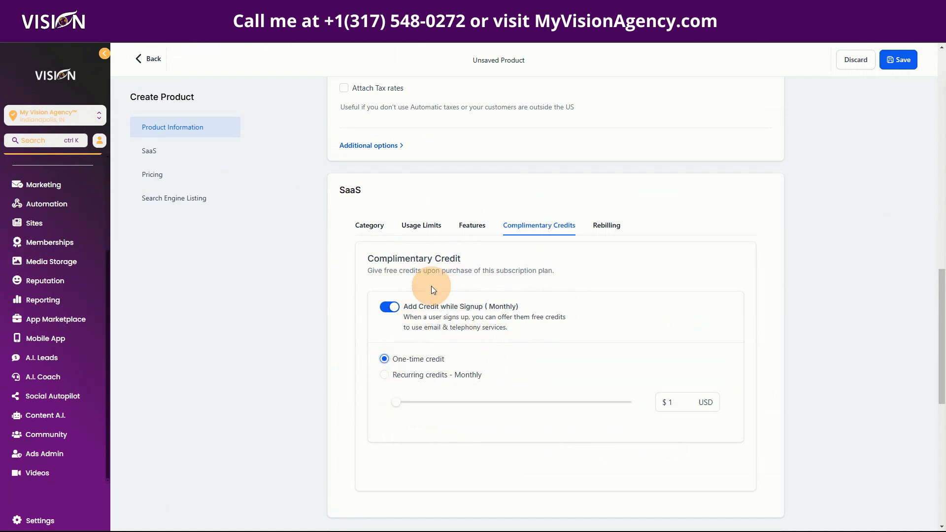
Turn off the product's signup credit, and compare its rebilling settings with those of the Tools Only plan.
left_click(389, 306)
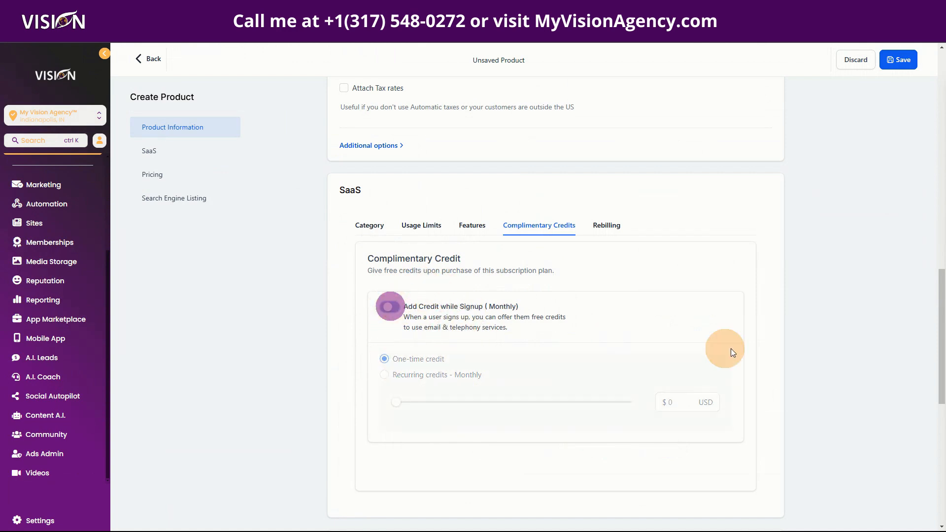
left_click(617, 225)
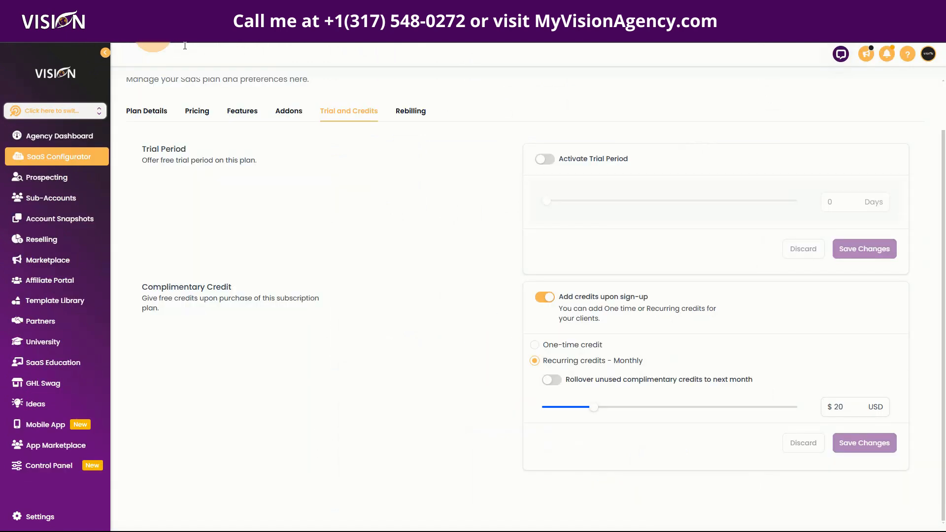
left_click(409, 110)
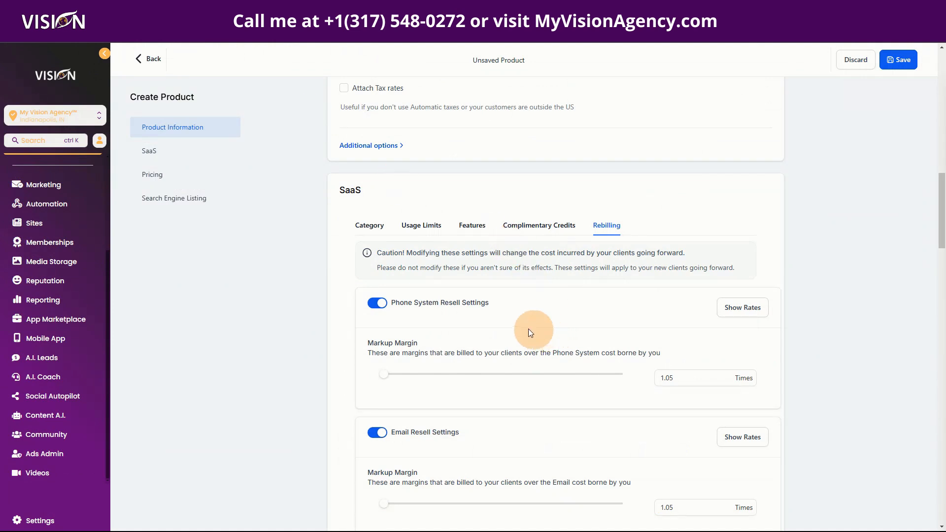
scroll(438, 300, "down", 1)
Examine the Phone System resell rates for making calls, receiving calls and text messages.
left_click(379, 254)
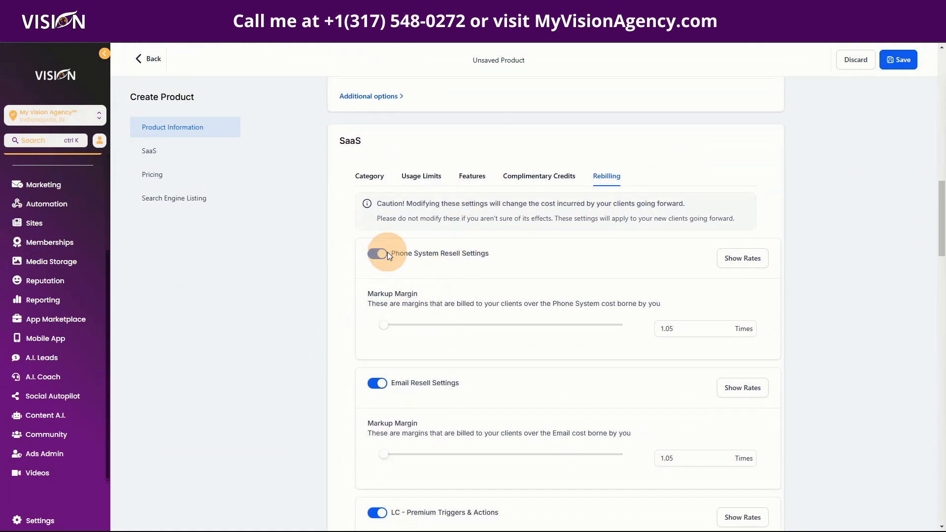
left_click(739, 261)
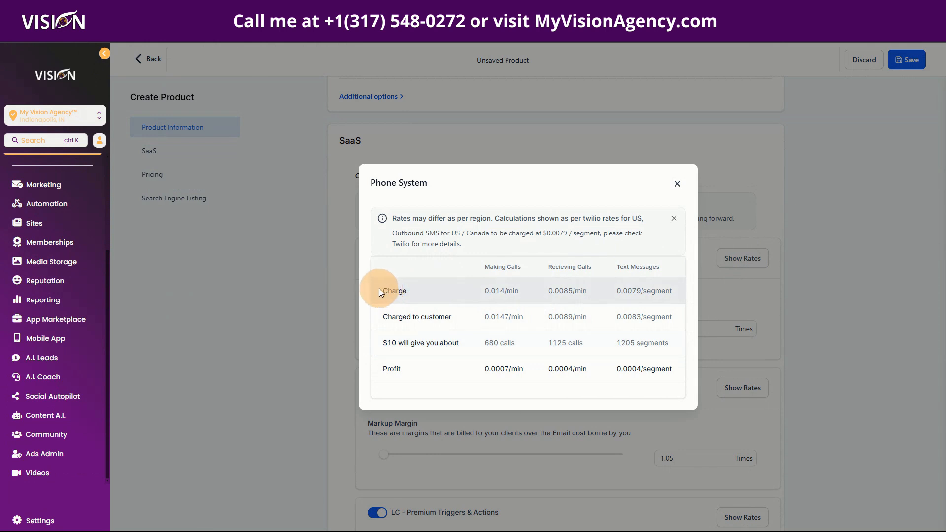
left_click_drag(370, 179, 465, 188)
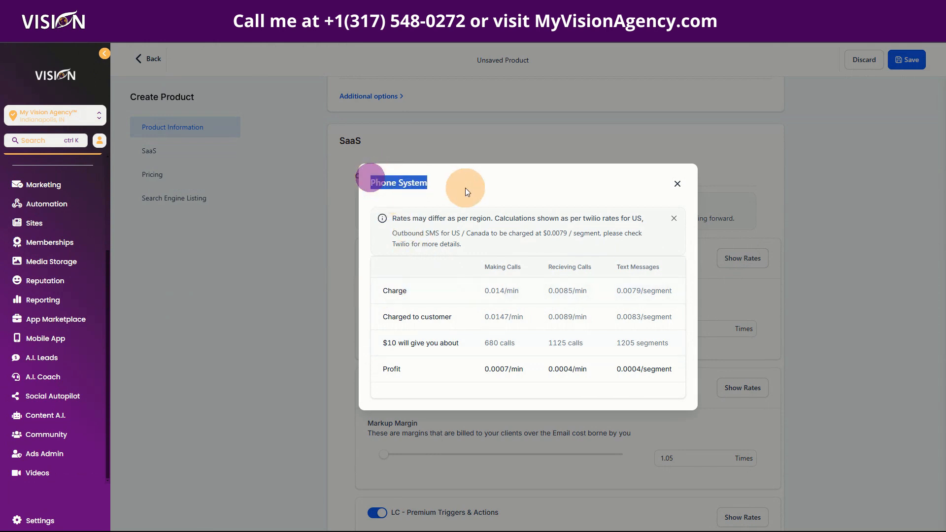
left_click_drag(381, 294, 507, 297)
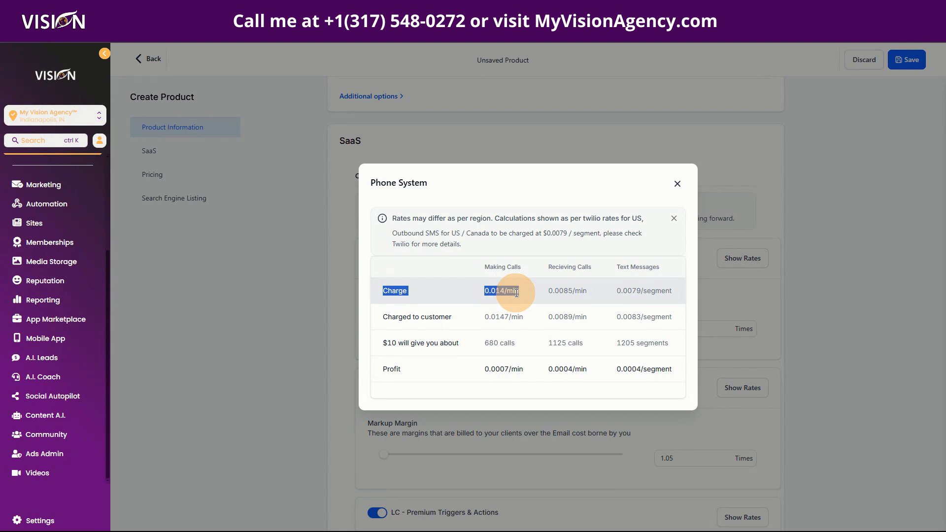
left_click(552, 294)
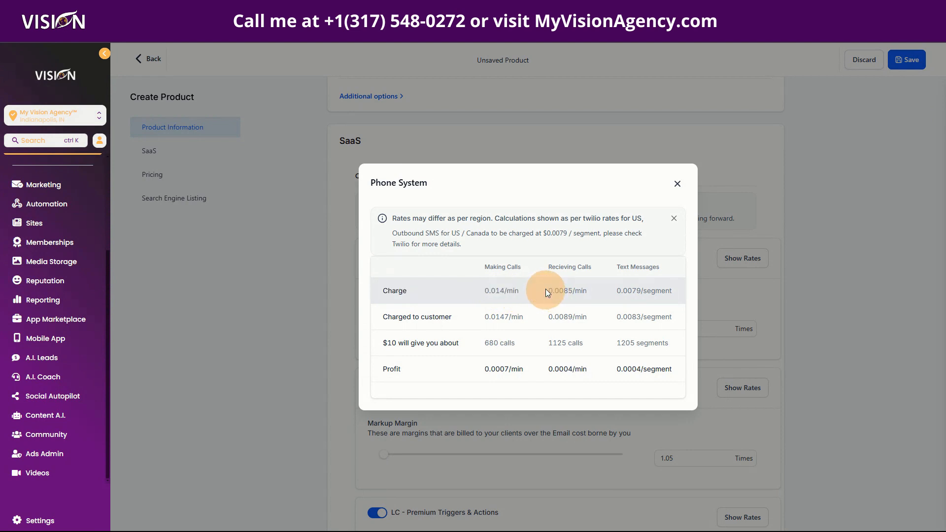
left_click_drag(545, 291, 677, 291)
left_click(612, 290)
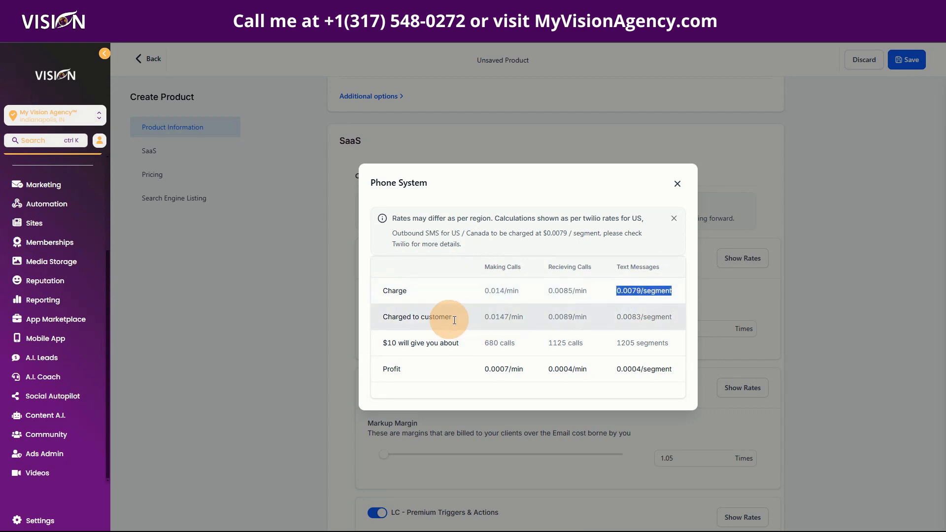
left_click(675, 184)
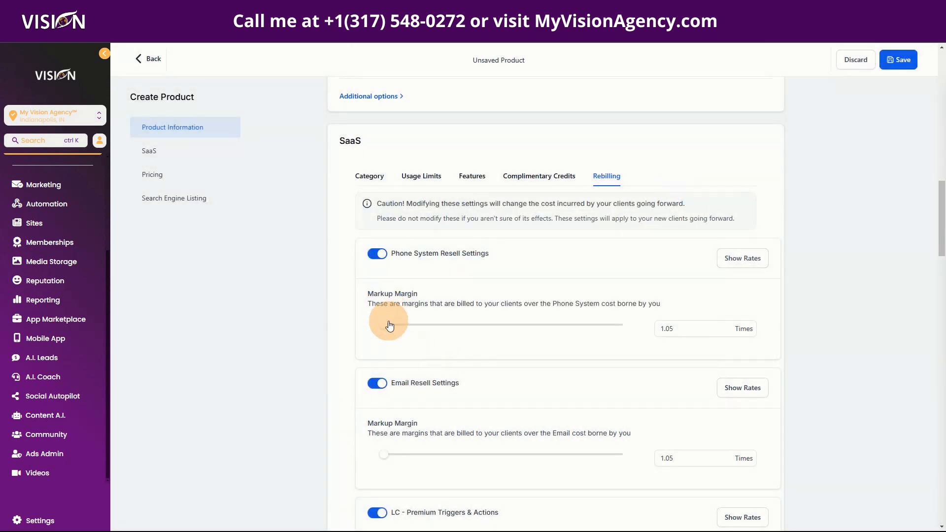
Set the Phone System markup margin to 3 times and open its recalculated rates.
left_click_drag(384, 325, 408, 327)
left_click_drag(428, 330, 438, 330)
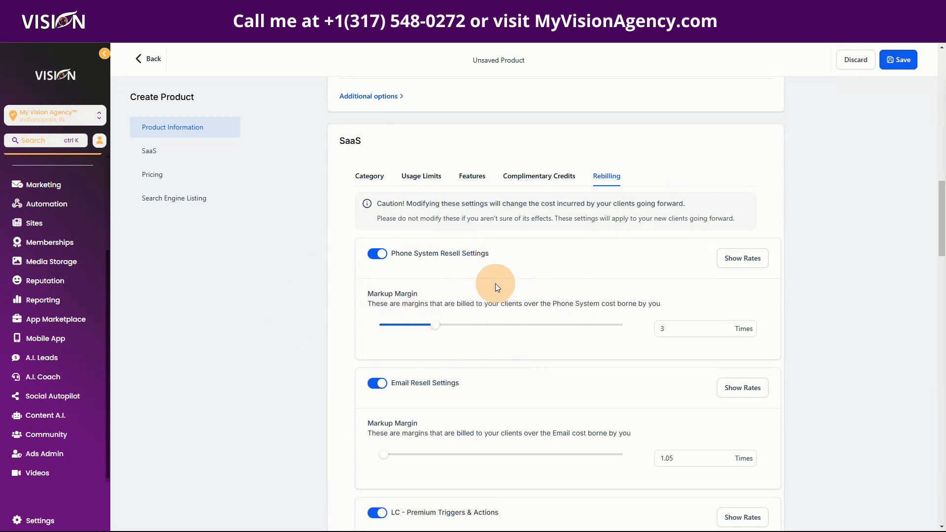
left_click(735, 261)
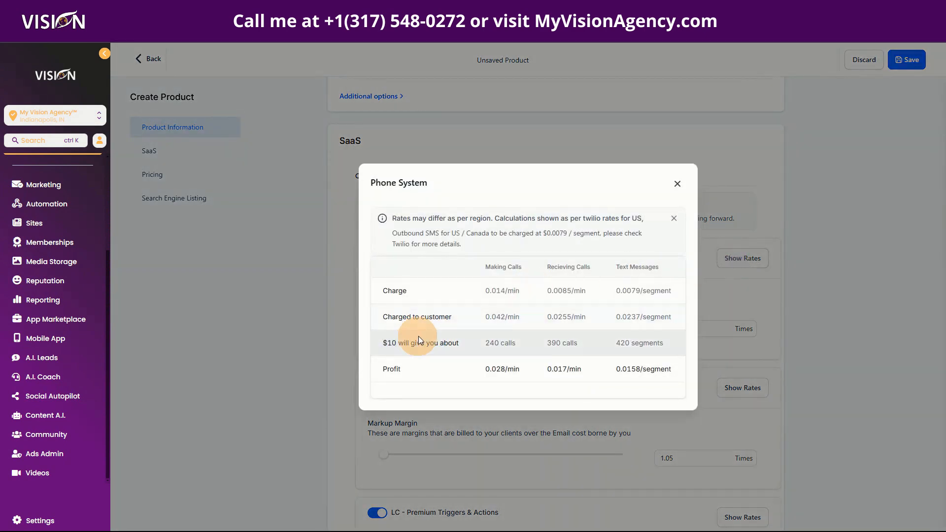
Compare the Phone System's base charges with the customer charges, the usage that $10 buys, and the profit.
left_click(477, 319)
left_click_drag(477, 318, 626, 317)
left_click_drag(472, 292, 665, 290)
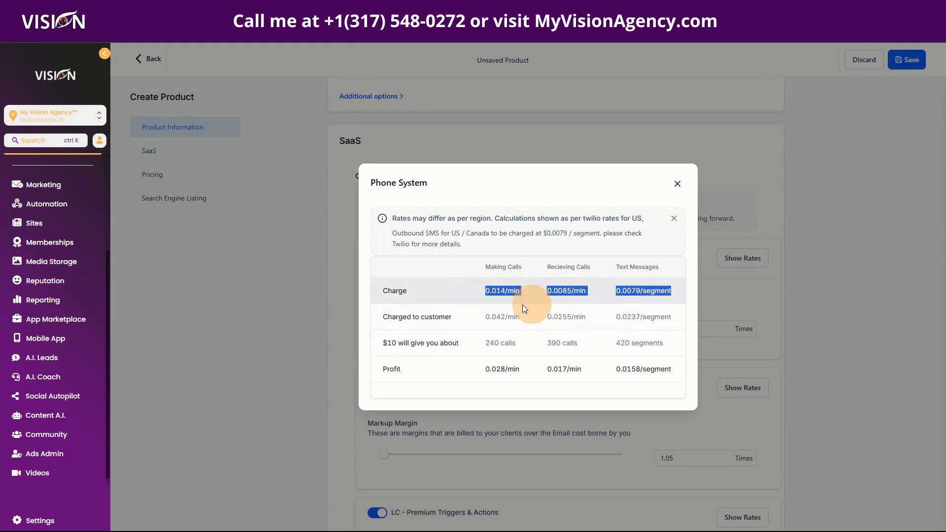
left_click(464, 318)
left_click_drag(464, 317, 683, 321)
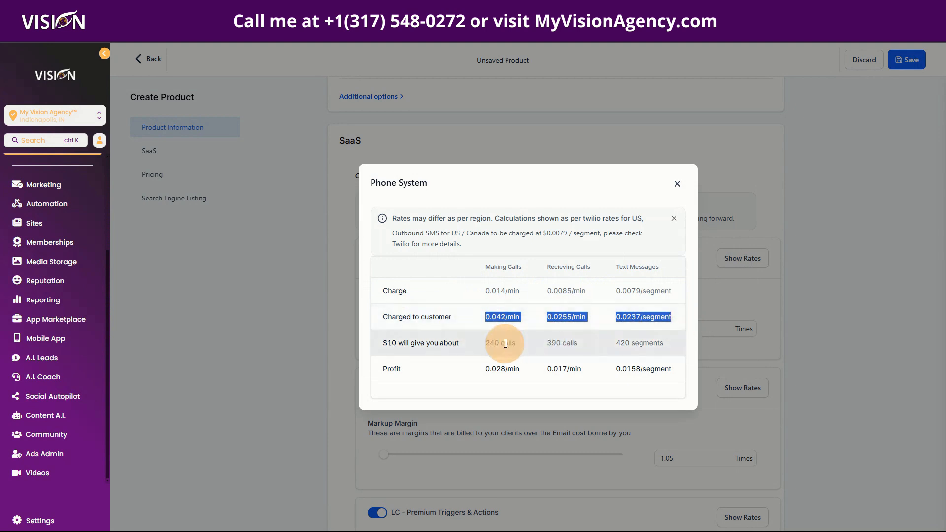
left_click_drag(474, 346, 515, 343)
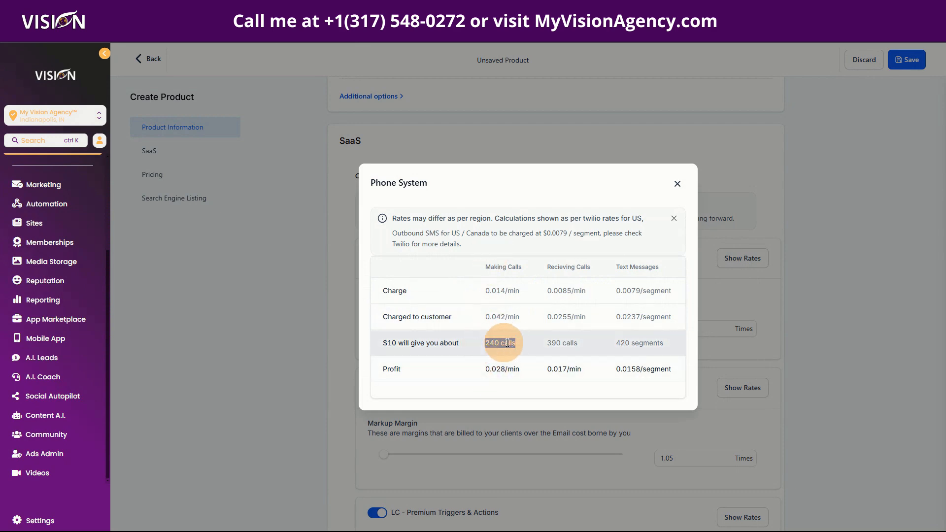
left_click_drag(545, 343, 672, 344)
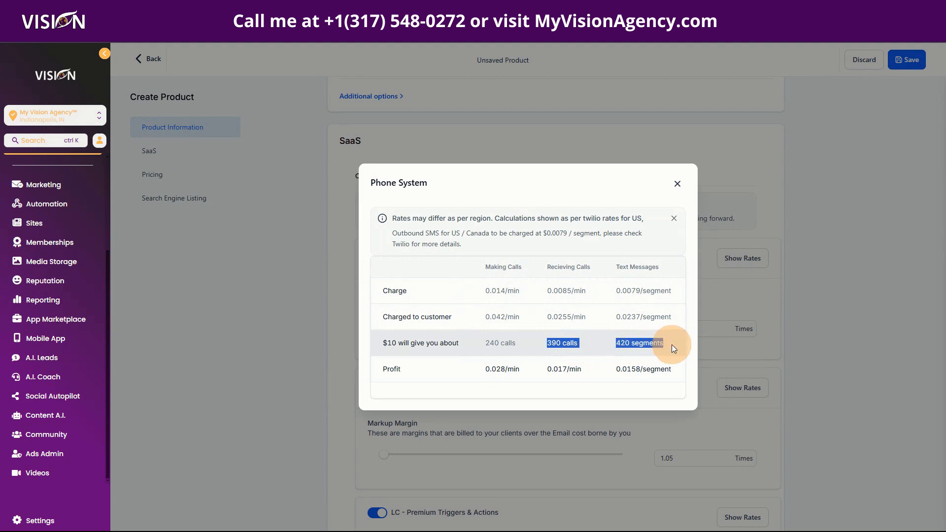
left_click(476, 375)
left_click_drag(475, 375, 675, 377)
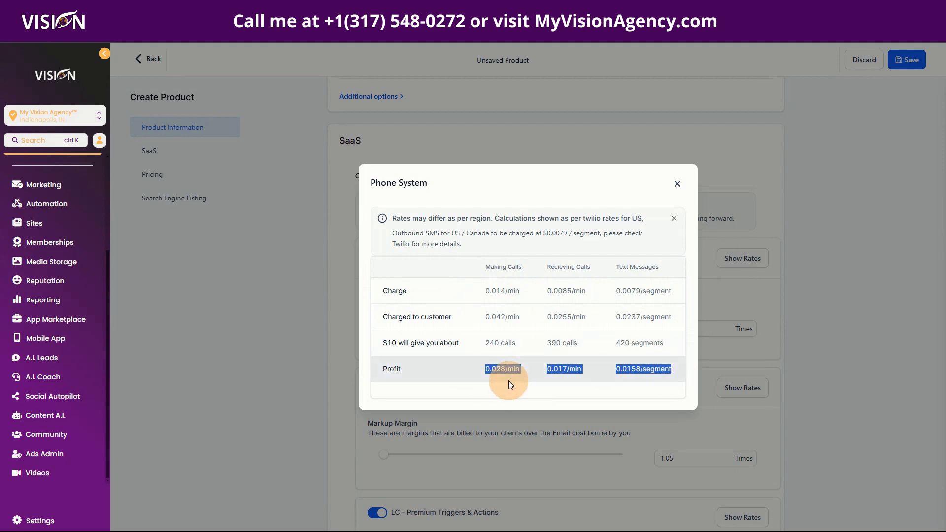
left_click_drag(508, 380, 673, 295)
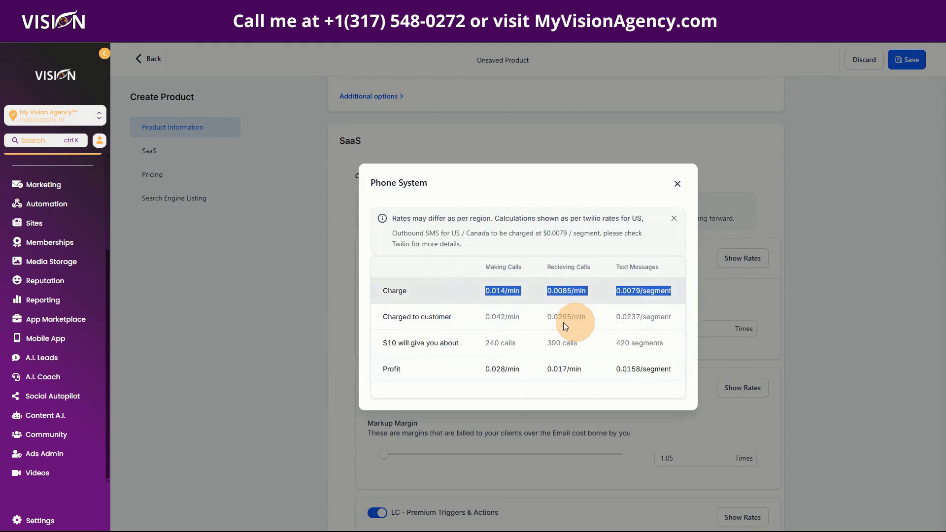
left_click_drag(478, 312, 672, 316)
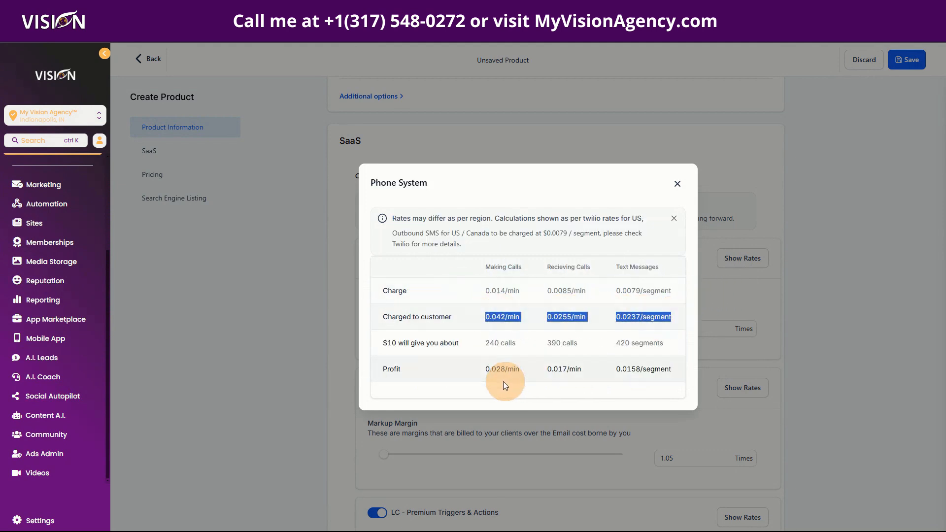
left_click_drag(469, 372, 665, 373)
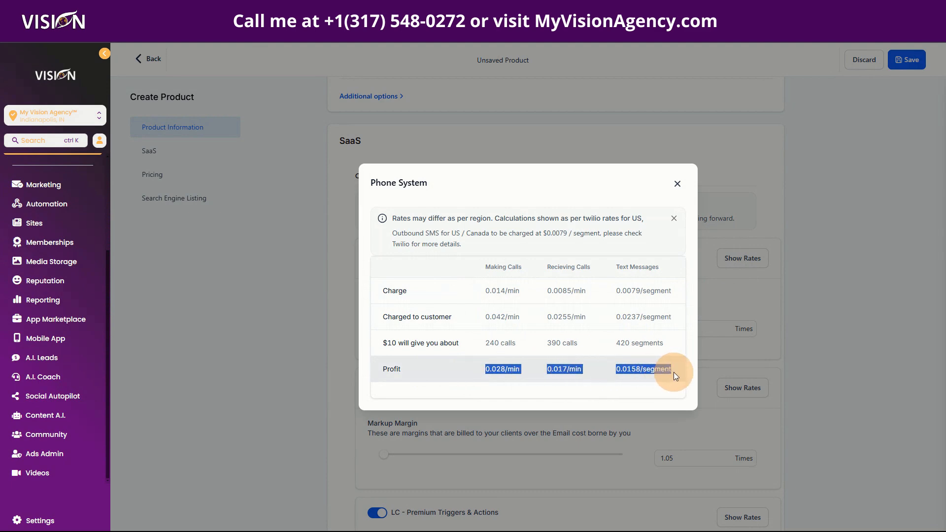
left_click_drag(673, 372, 673, 372)
left_click(677, 185)
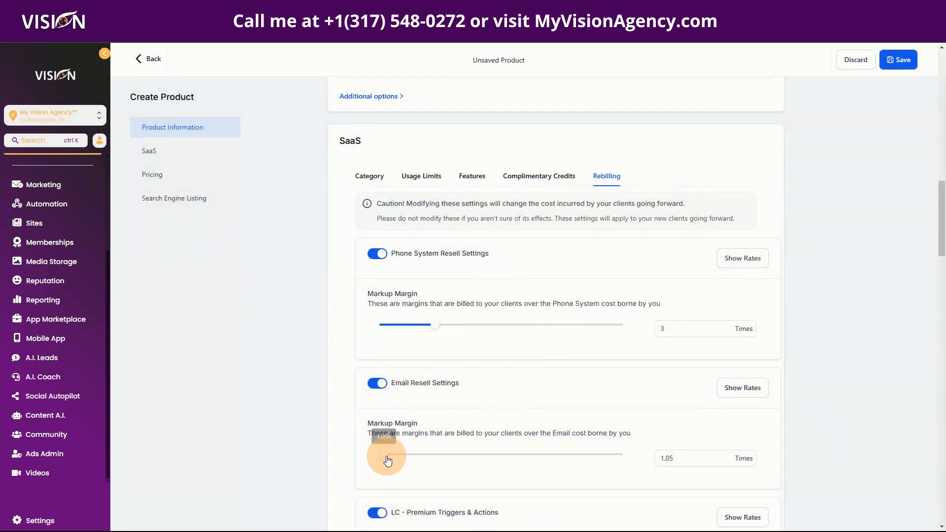
Set the markup margins for Email Resell and LC - Premium Triggers & Actions to 3 times.
left_click_drag(388, 461, 435, 454)
scroll(554, 473, "down", 3)
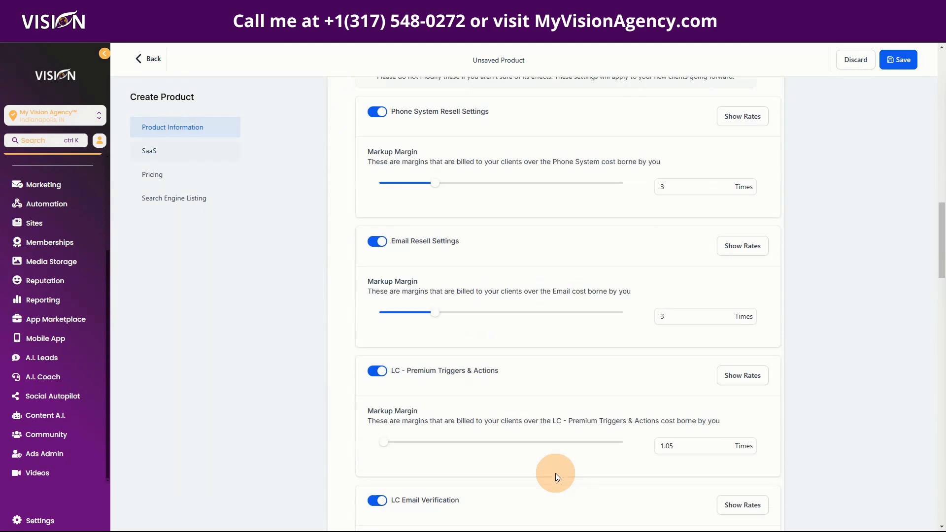
scroll(555, 473, "down", 1)
mouse_move(435, 256)
left_mouse_down()
mouse_move(657, 263)
mouse_move(440, 269)
left_mouse_up()
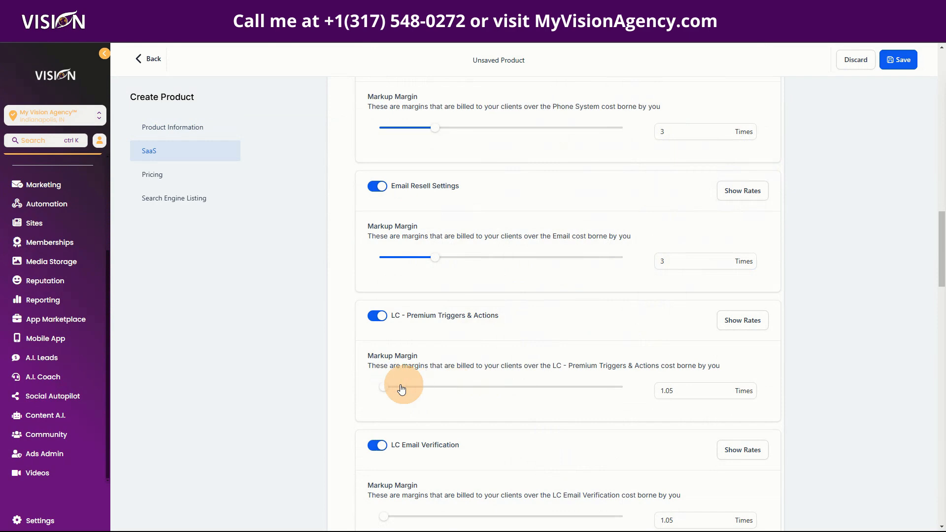
left_click_drag(382, 387, 433, 392)
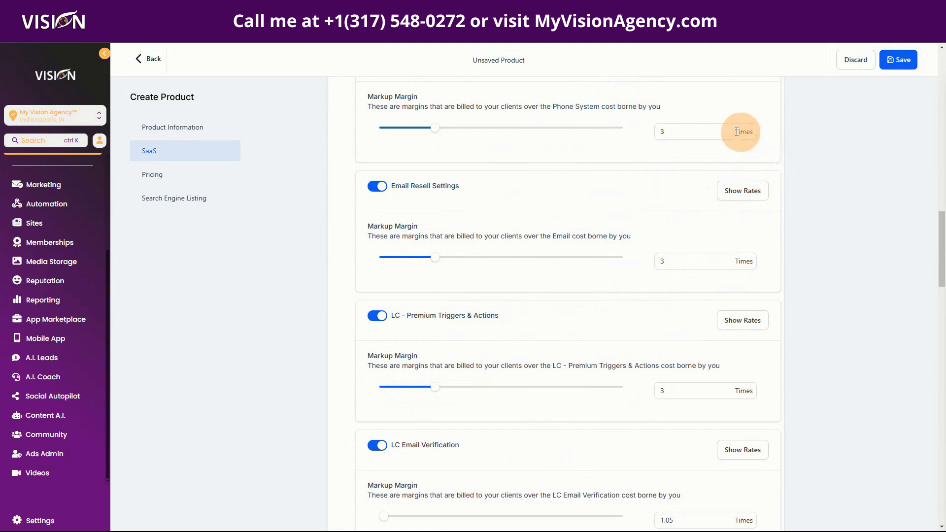
Review the remaining rebilling services and their markup margins, from LC Email Verification through Funnel AI.
scroll(607, 421, "down", 2)
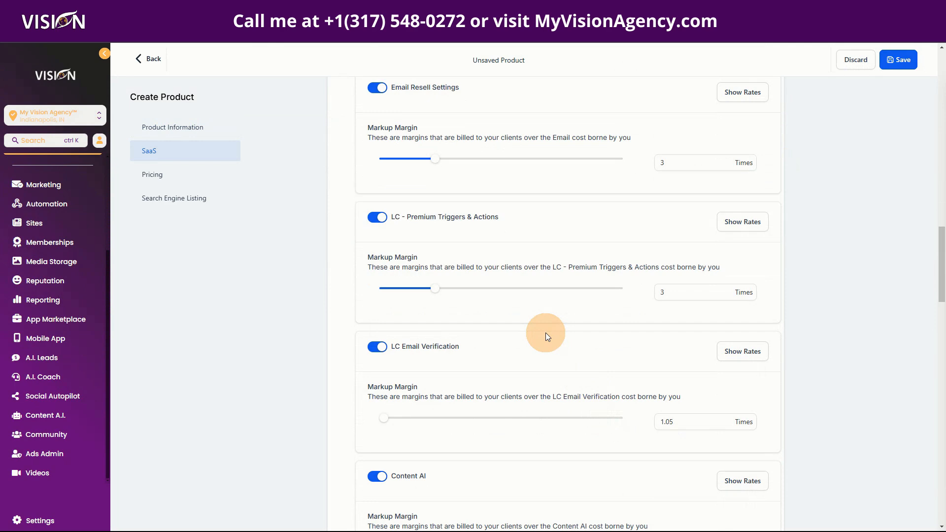
scroll(546, 337, "down", 1)
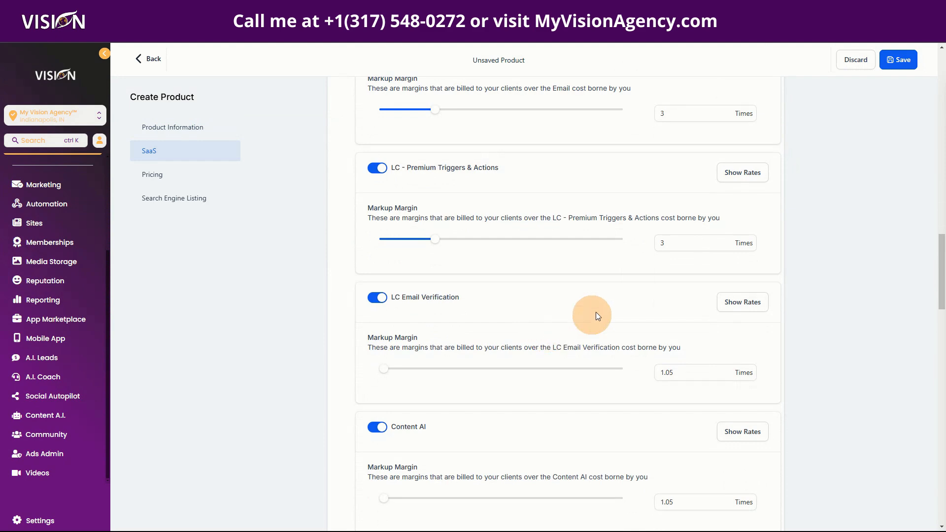
scroll(592, 335, "down", 8)
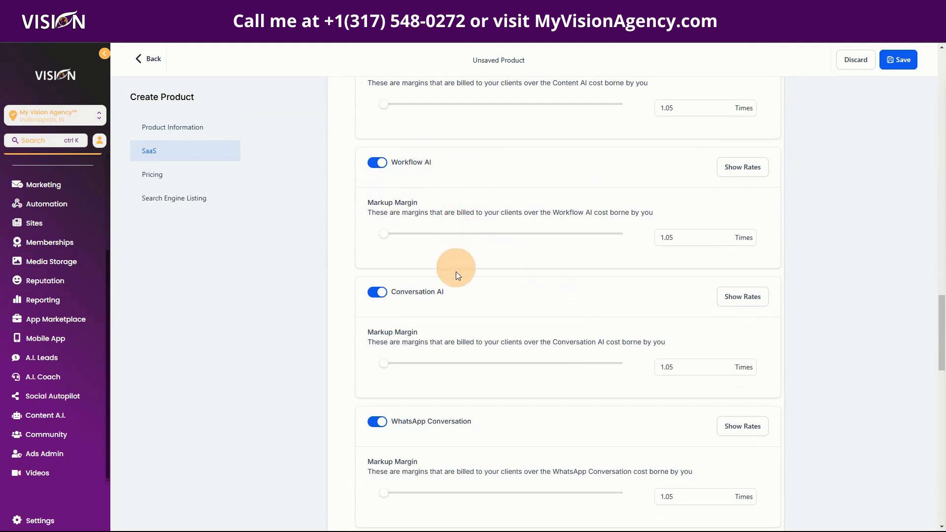
scroll(457, 275, "down", 6)
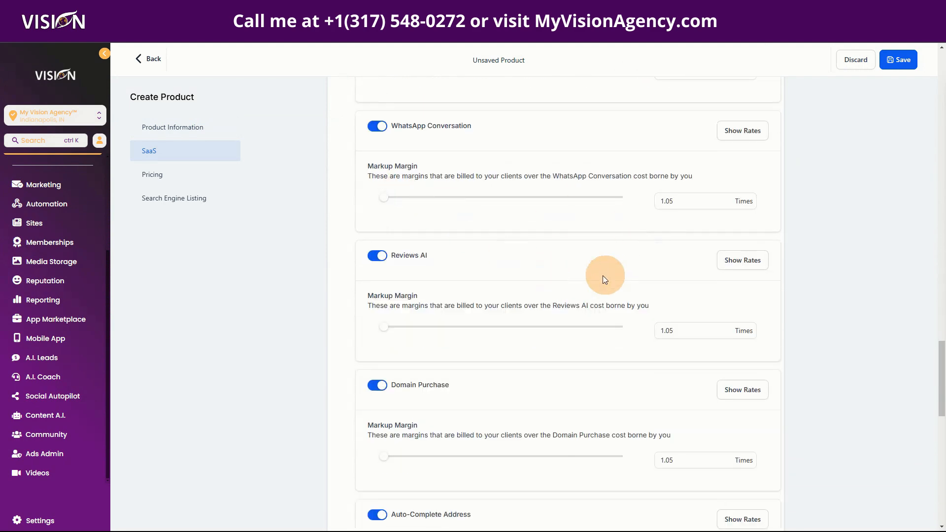
scroll(605, 279, "down", 3)
scroll(603, 374, "down", 4)
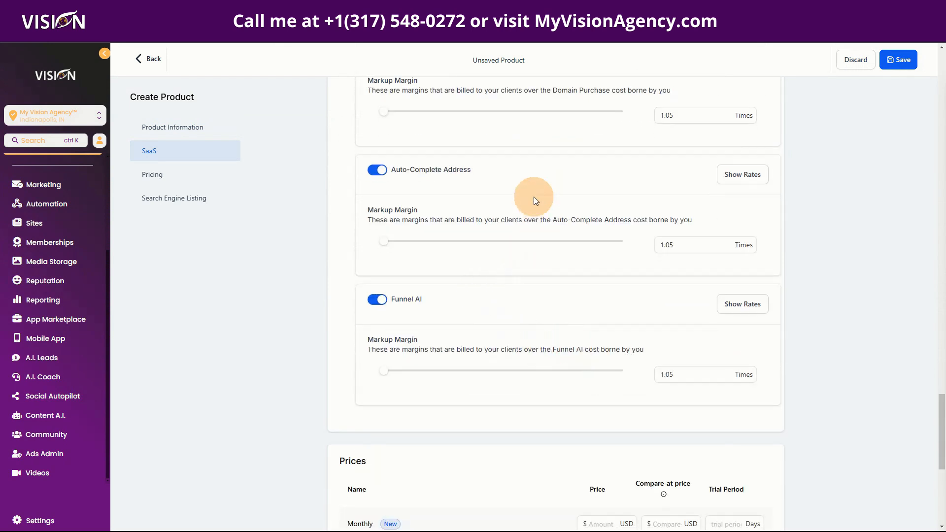
Check the Auto-Complete Address and Funnel AI services in the product's rebilling settings.
left_click_drag(497, 171, 397, 175)
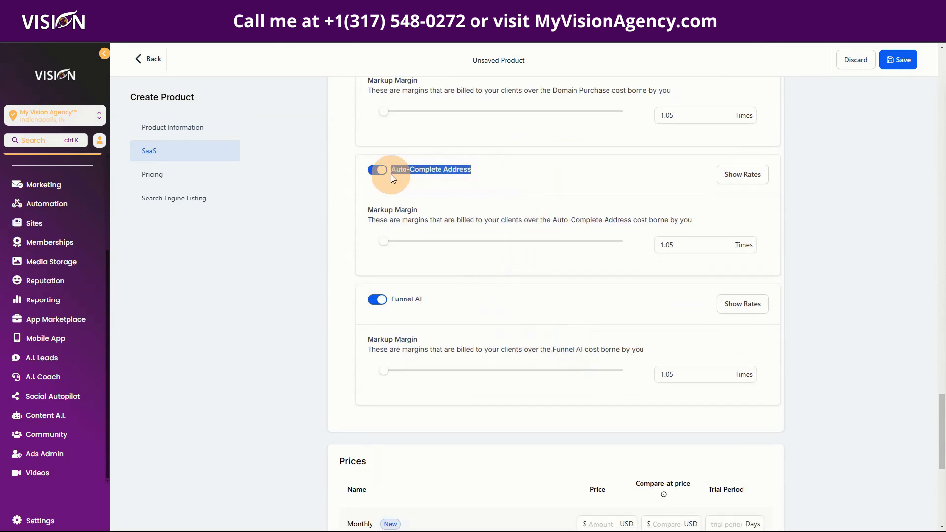
left_click_drag(454, 295, 389, 298)
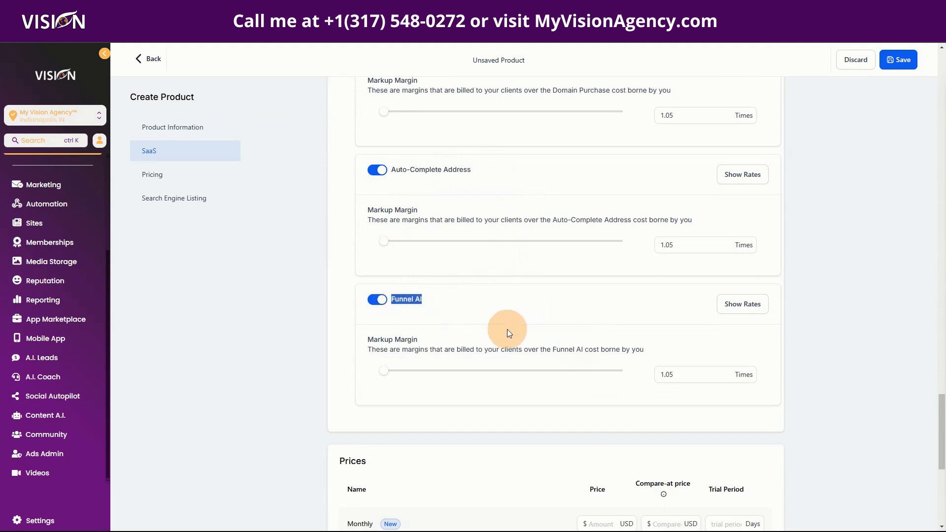
Look over the price and search engine listing fields, and try to save the product without any prices.
scroll(507, 329, "down", 3)
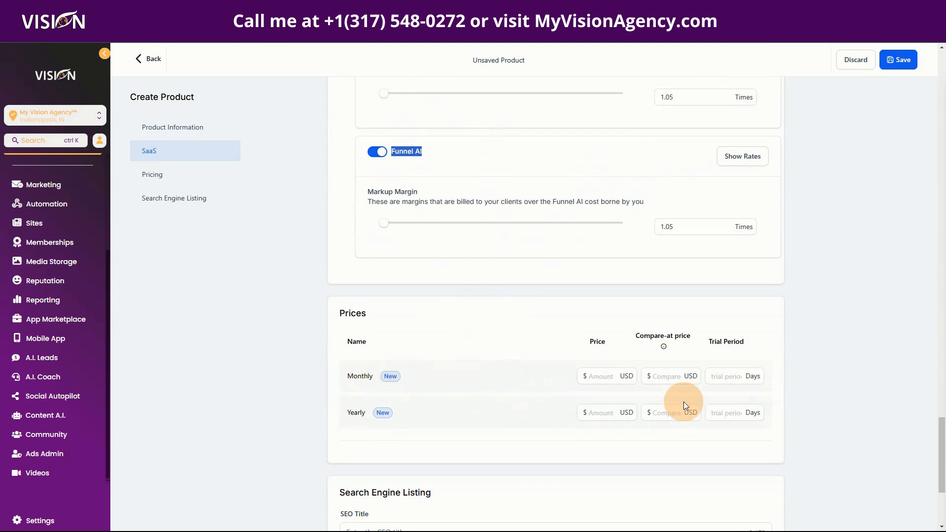
left_click(604, 376)
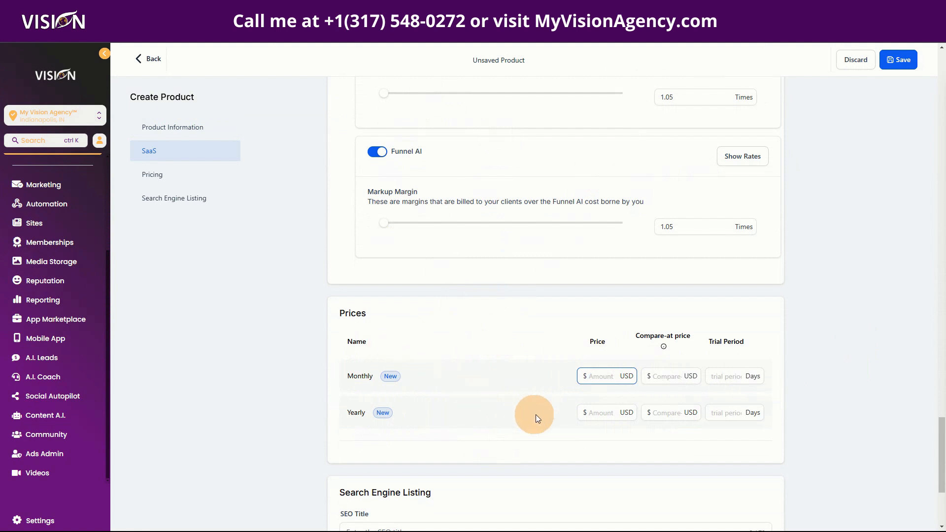
scroll(480, 411, "down", 4)
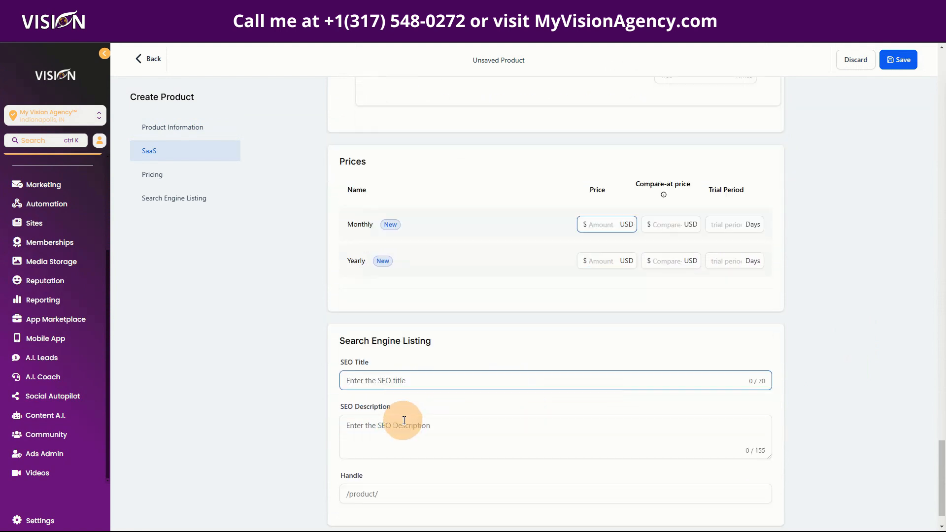
left_click(357, 336)
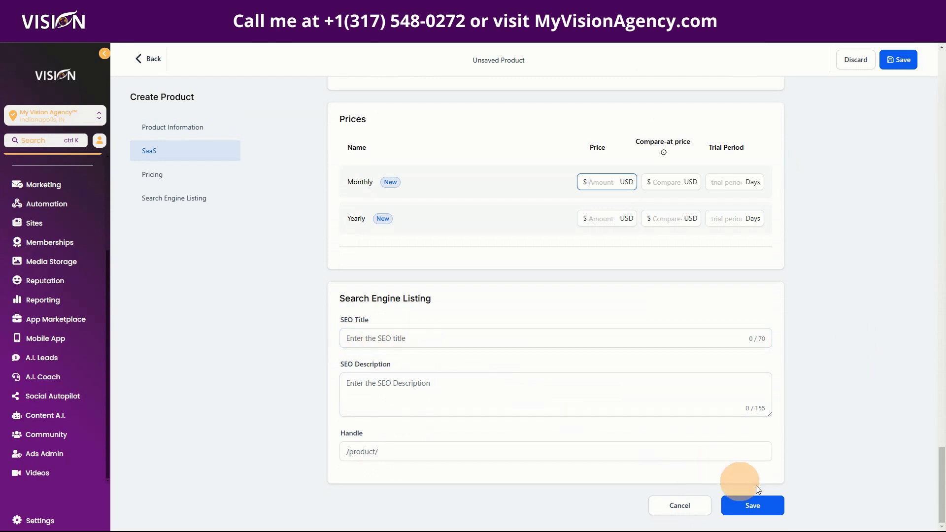
left_click(739, 507)
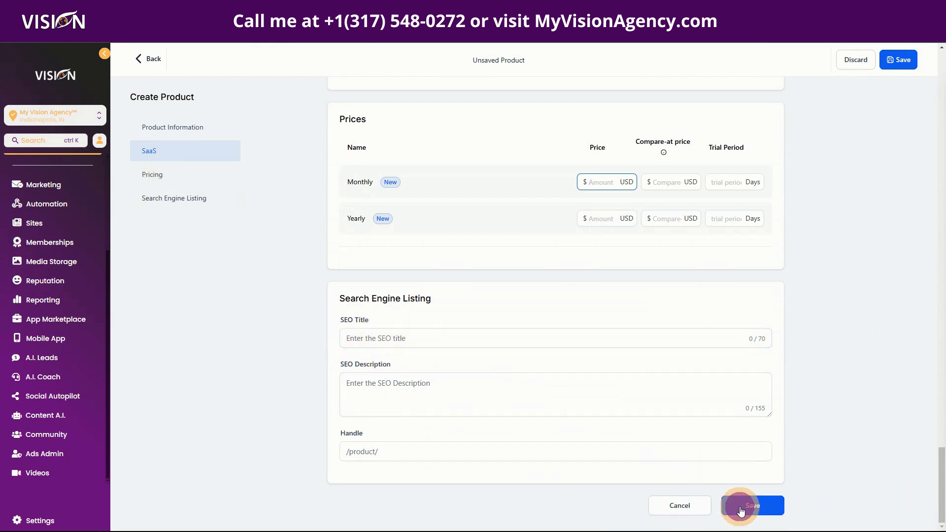
Set the product's monthly price to $297 and its yearly price to $2970, and save the product.
left_click(592, 181)
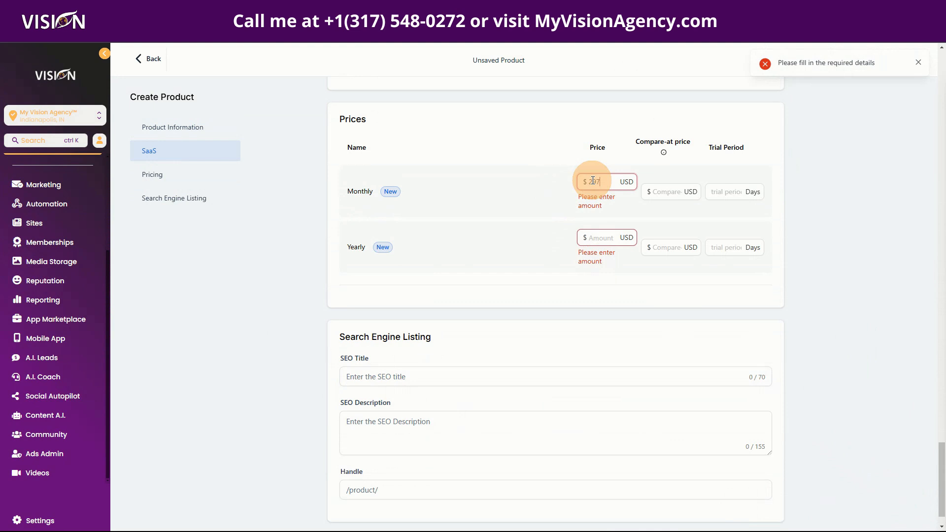
left_click(593, 236)
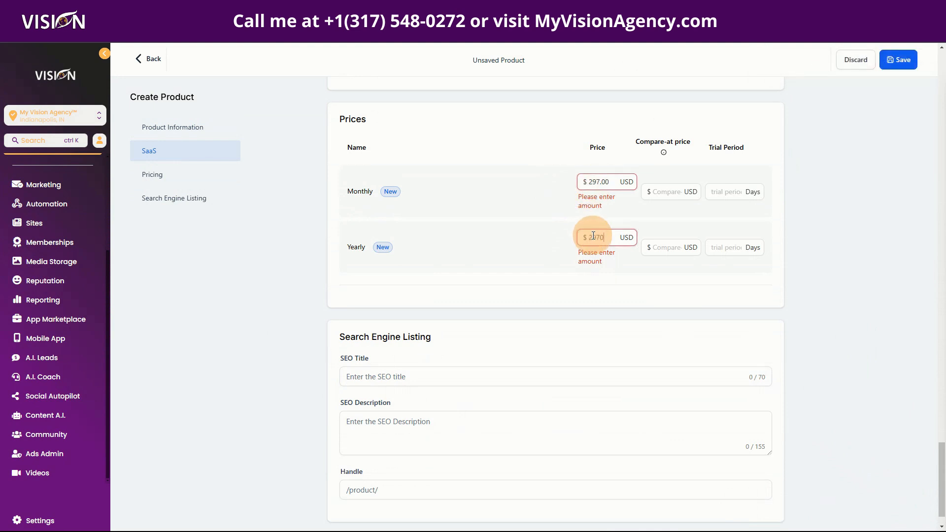
type("2970")
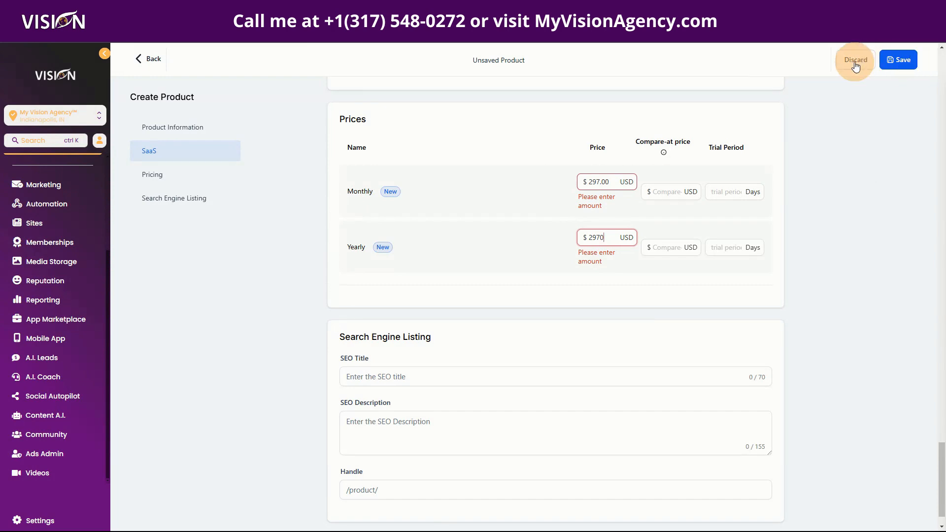
left_click(907, 60)
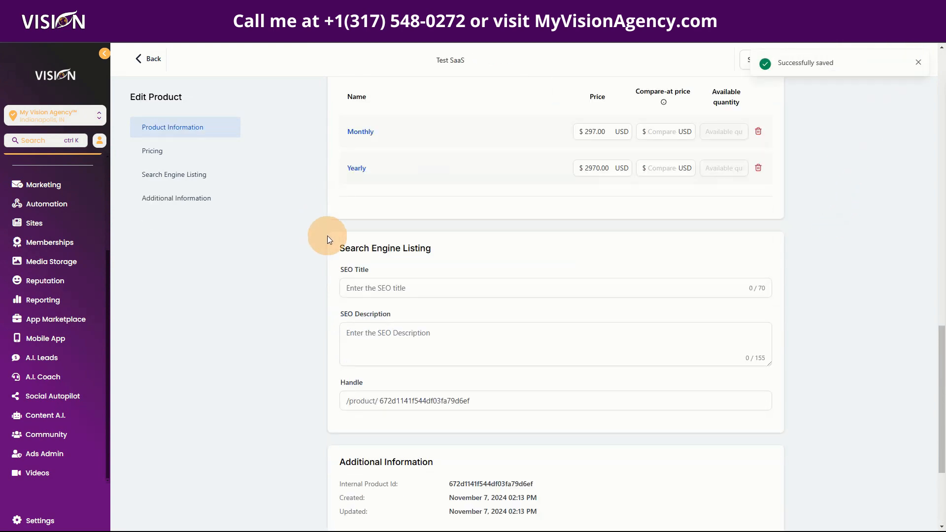
scroll(312, 257, "up", 15)
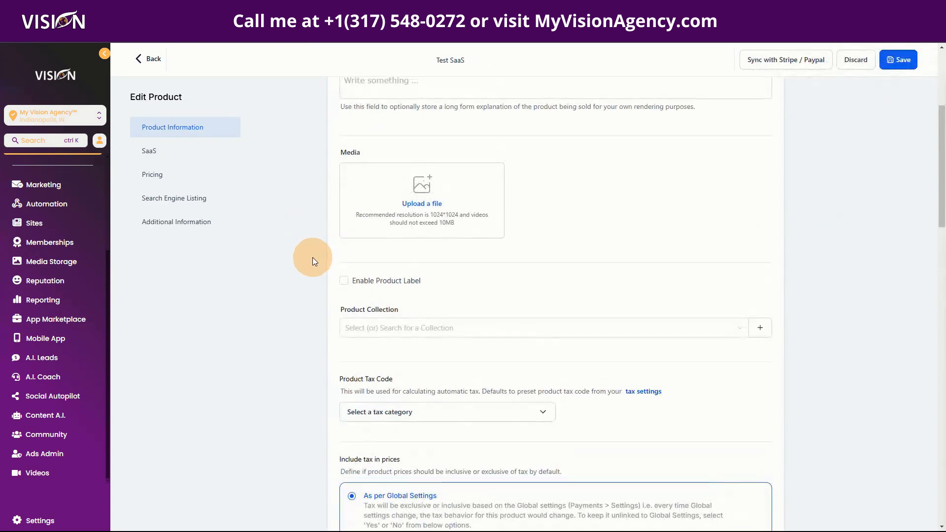
left_click(154, 60)
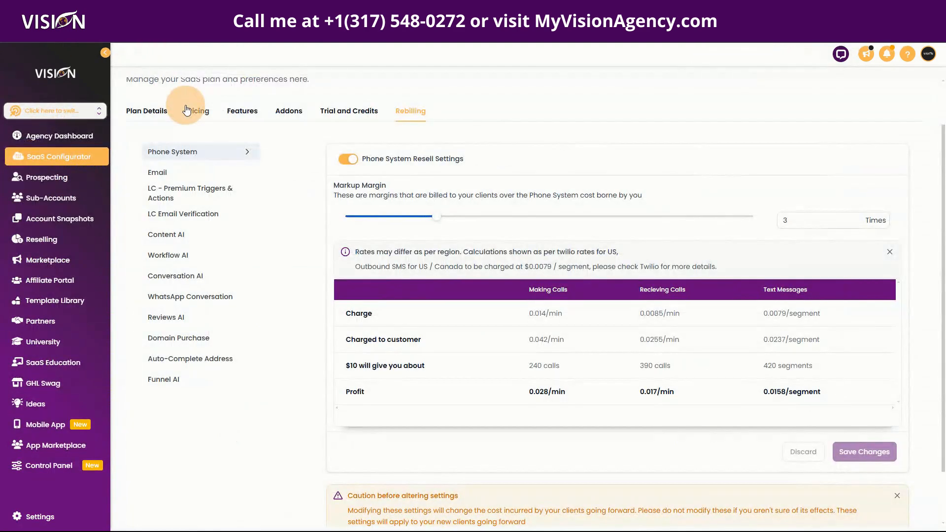
Return to all plans in the SaaS Configurator and view the Test SaaS plan's details.
left_click(144, 107)
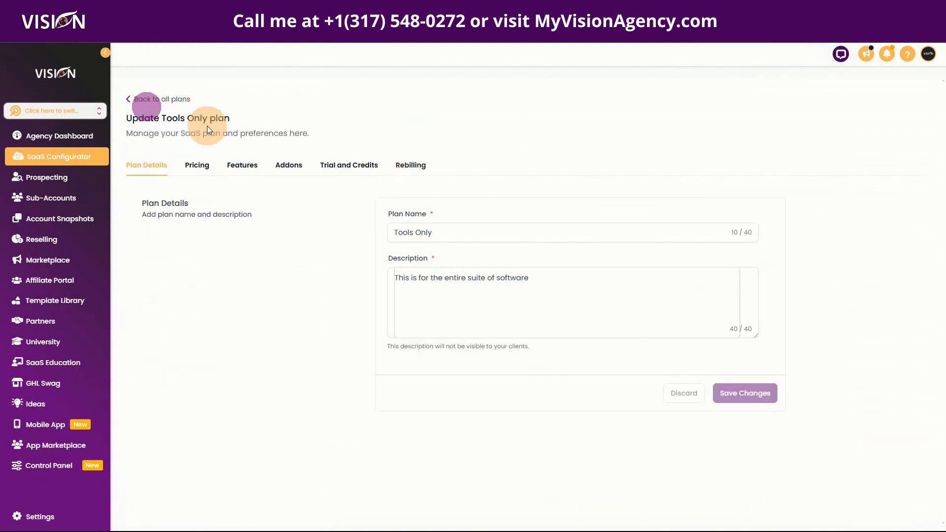
left_click(164, 98)
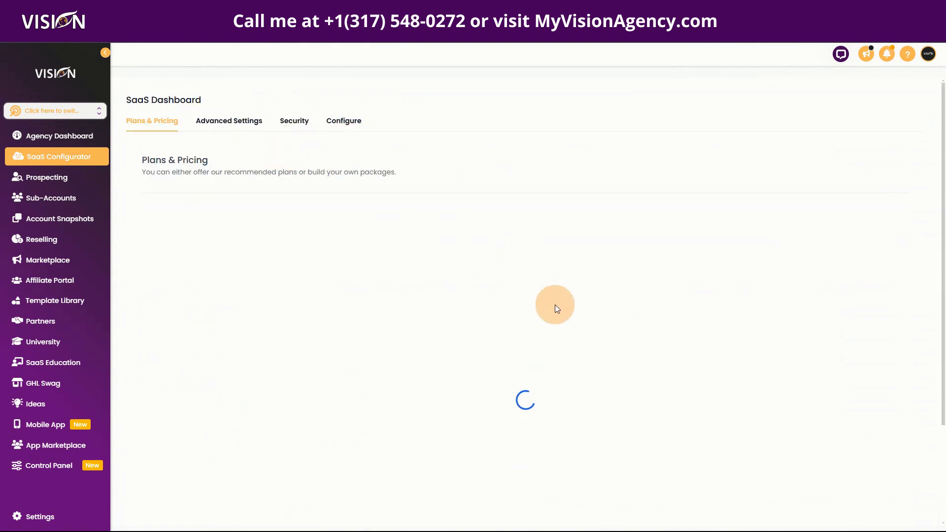
scroll(605, 319, "down", 15)
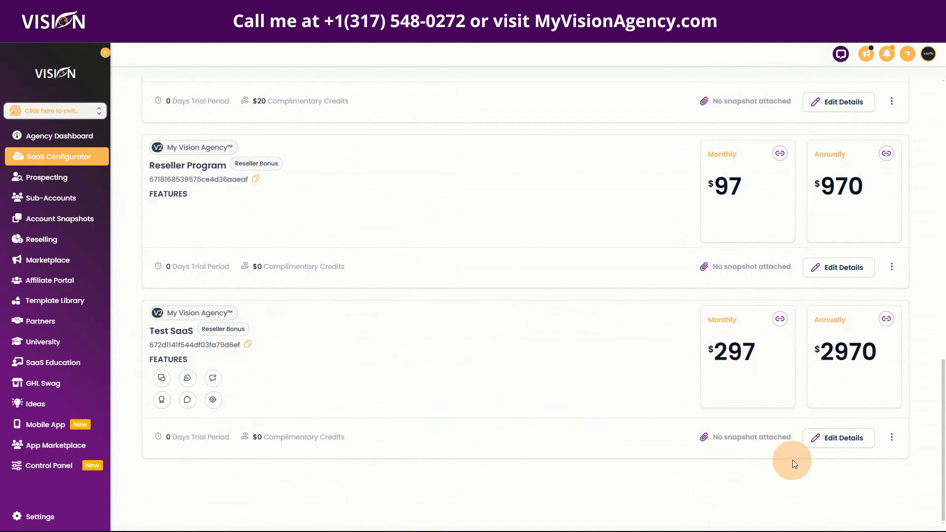
left_click(828, 439)
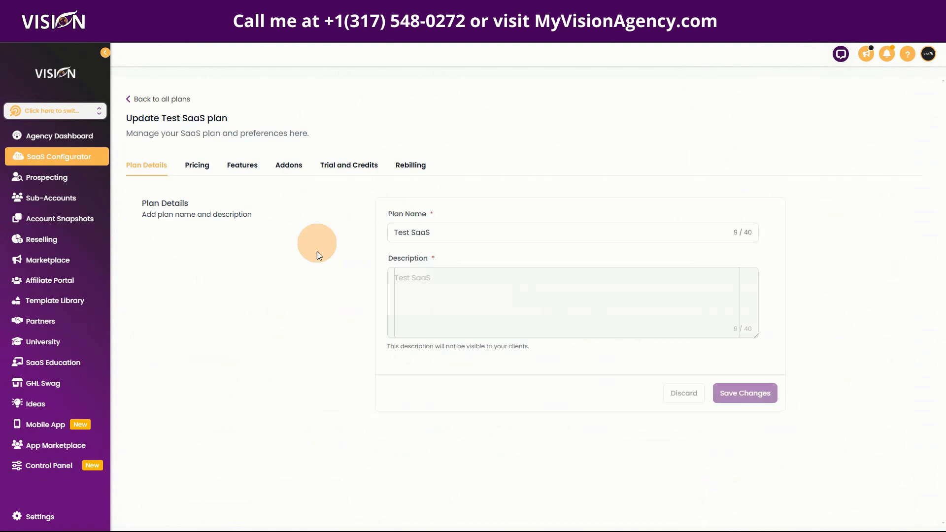
left_click(145, 102)
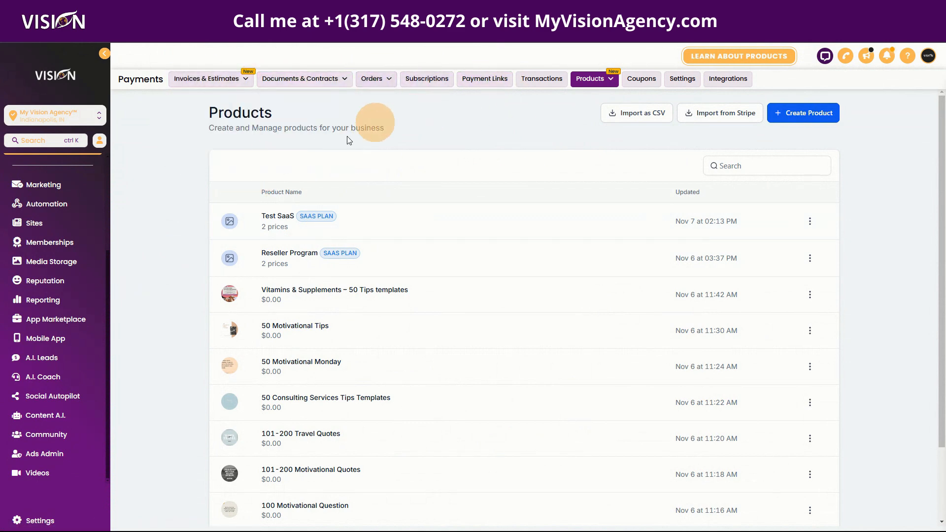
Open the A2P Compliance Generator funnel from the Trash folder and show its Get Access step's products.
left_click(31, 225)
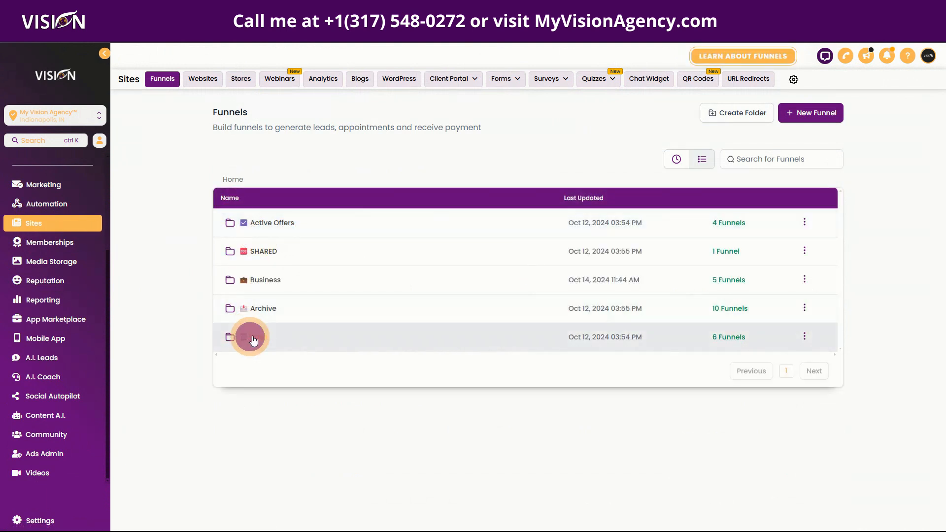
left_click(250, 335)
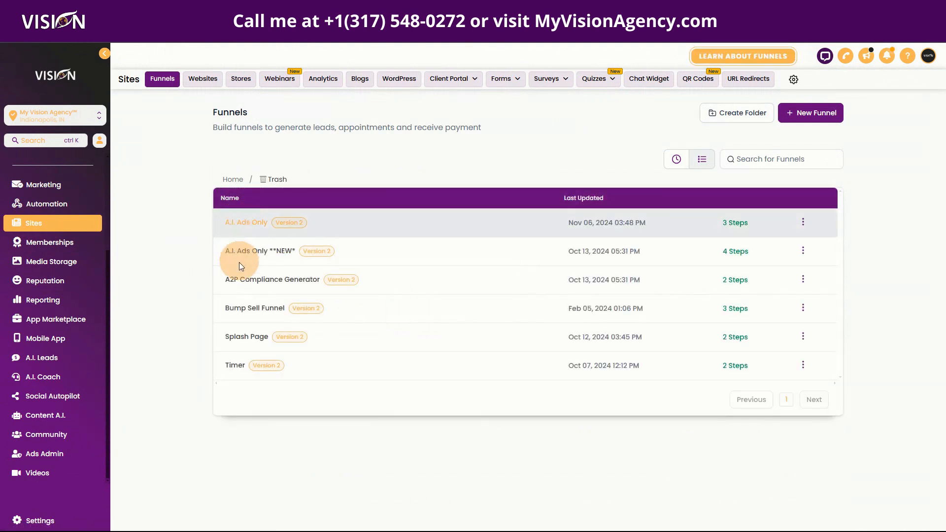
left_click(239, 279)
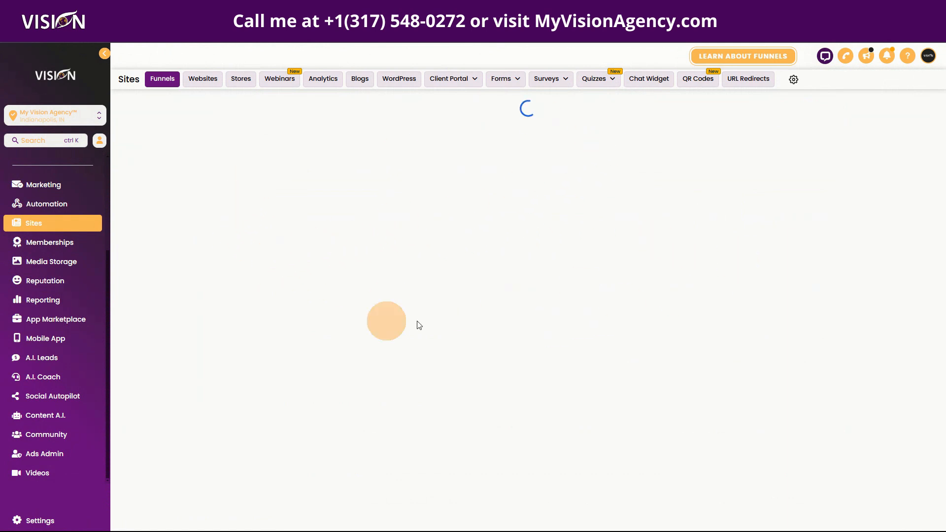
left_click(345, 195)
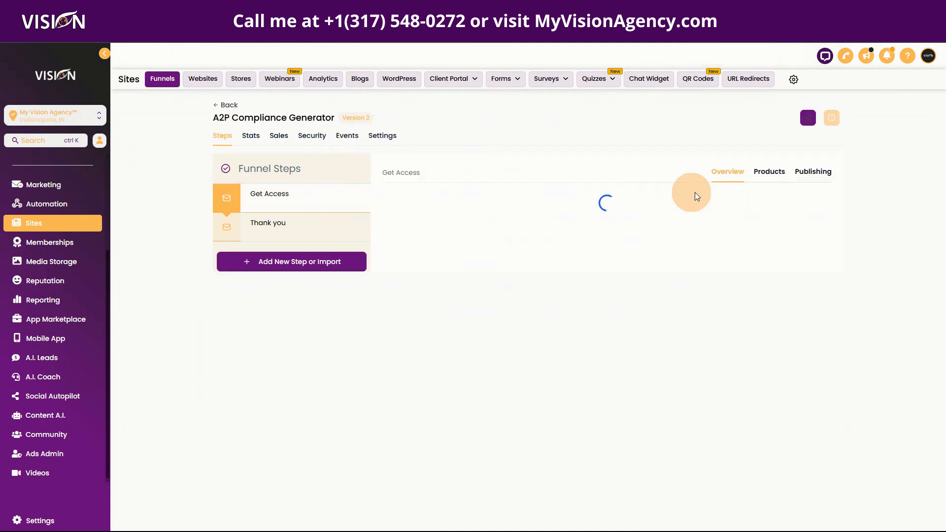
left_click(784, 173)
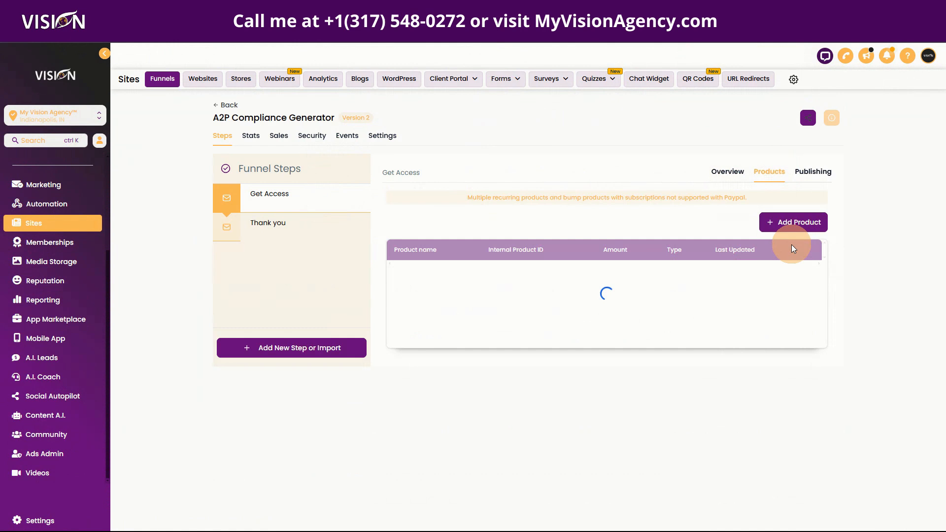
Fill in a new product for the Get Access funnel step, choosing Test SaaS with its Monthly price.
left_click(775, 231)
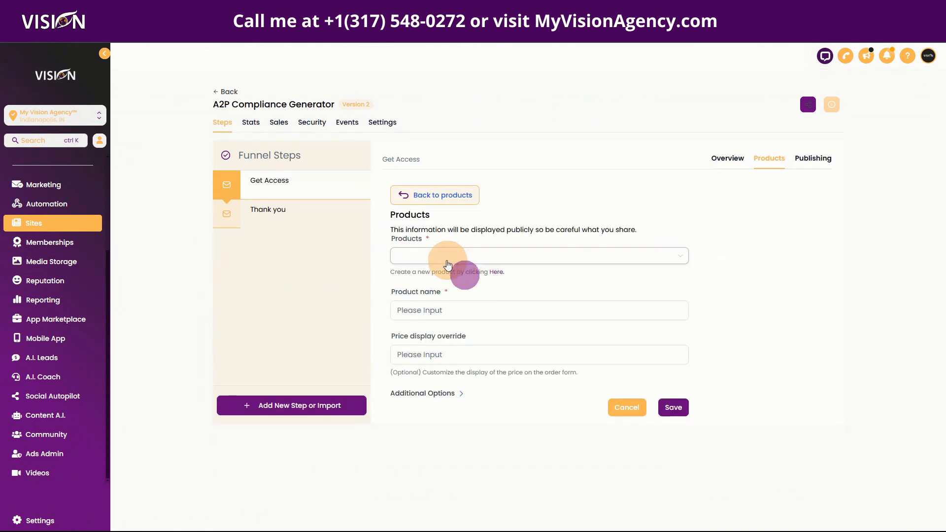
left_click(439, 254)
left_click(433, 276)
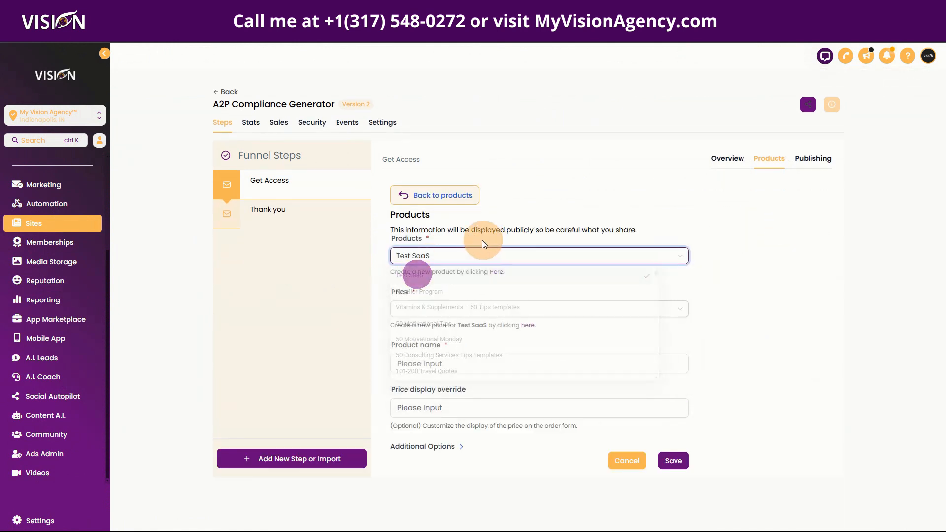
left_click(410, 315)
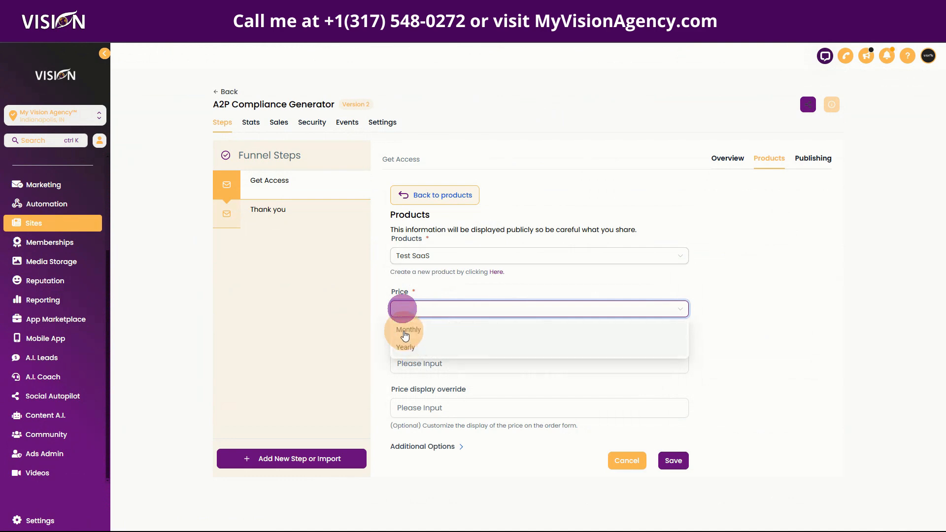
left_click(405, 333)
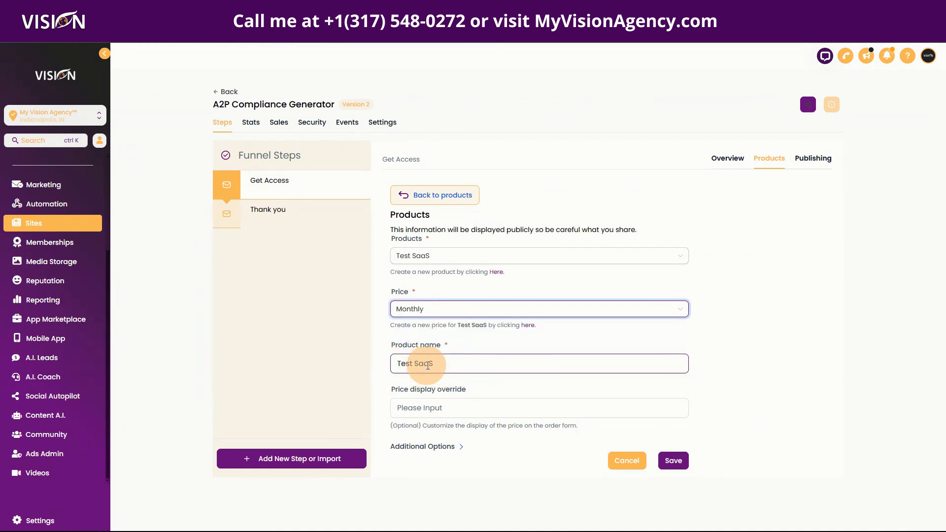
left_click_drag(447, 364, 384, 363)
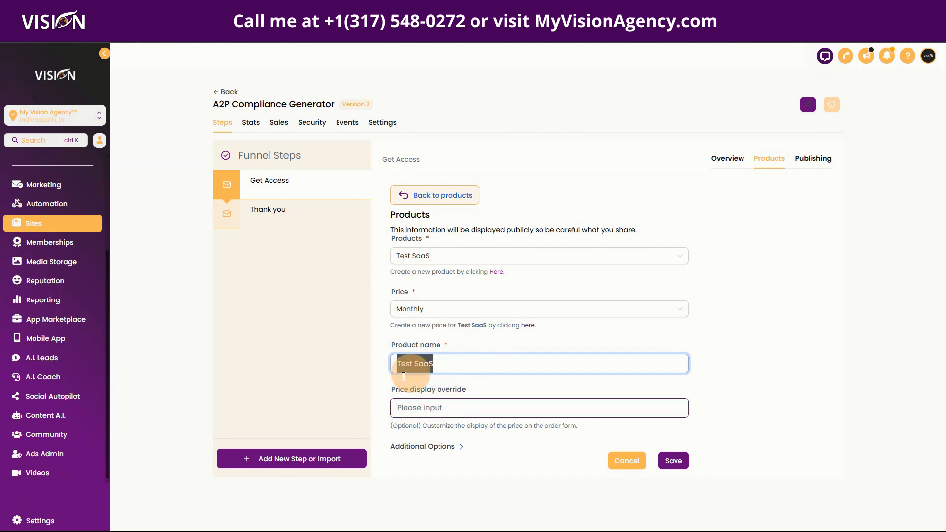
left_click(400, 411)
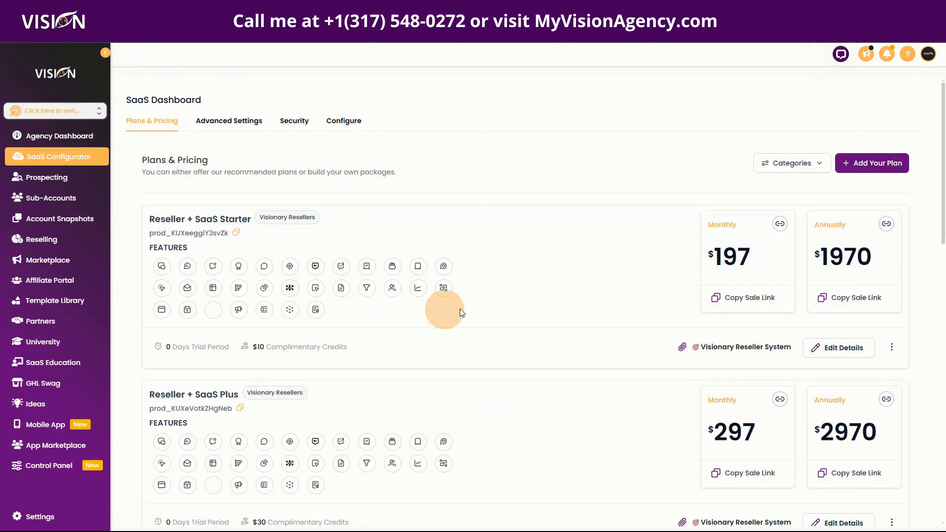
Show the Create High Level Account plan on the reseller plans page and highlight its own-account item and Starter bonus list.
scroll(527, 389, "down", 15)
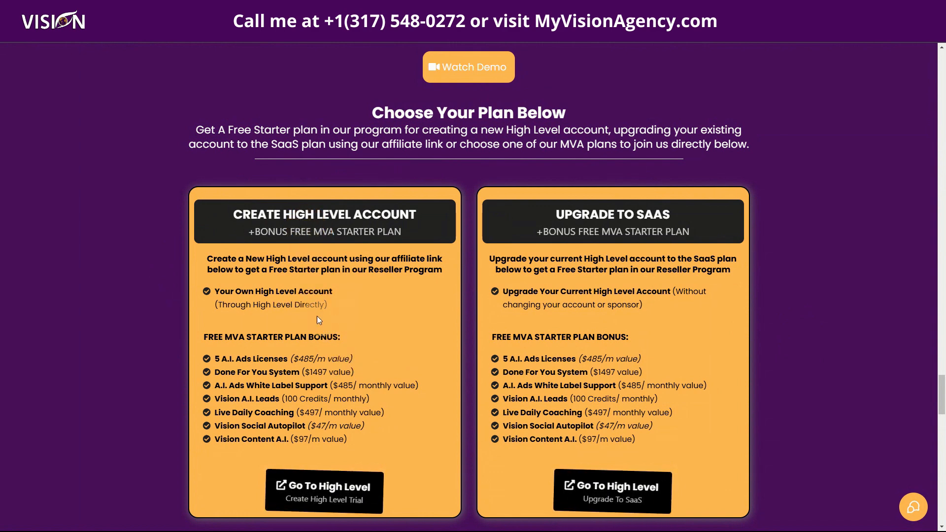
left_click_drag(214, 292, 336, 311)
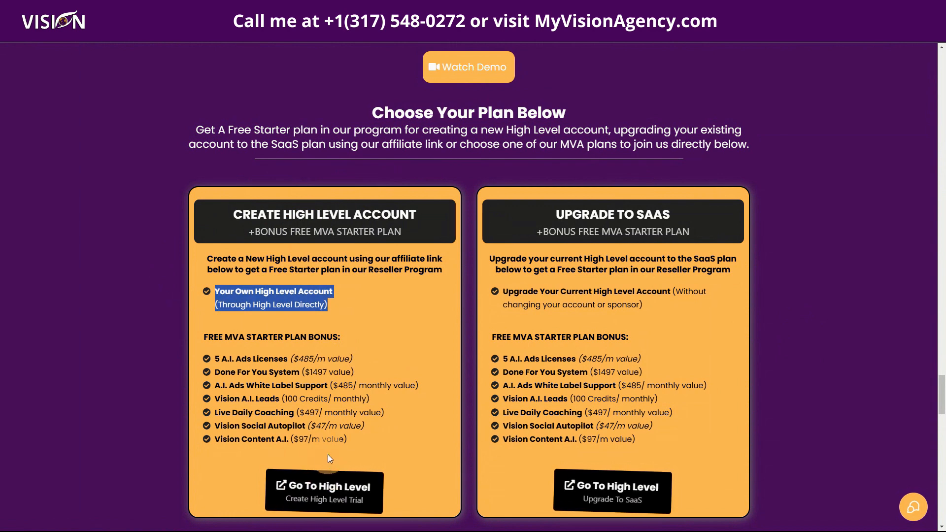
left_click_drag(200, 341, 378, 442)
left_click(273, 383)
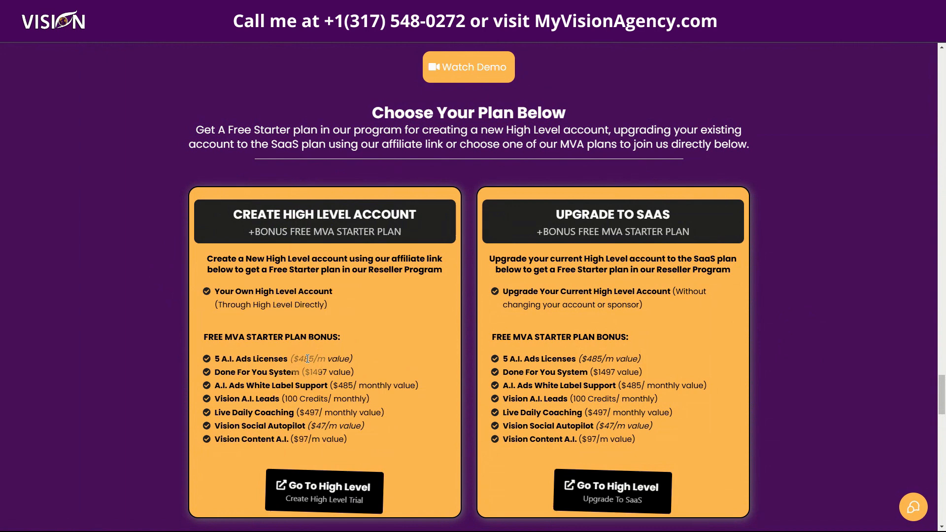
Highlight each Create High Level Account bonus in order, from Done For You System through Vision Content A.I.
left_click_drag(213, 372, 388, 376)
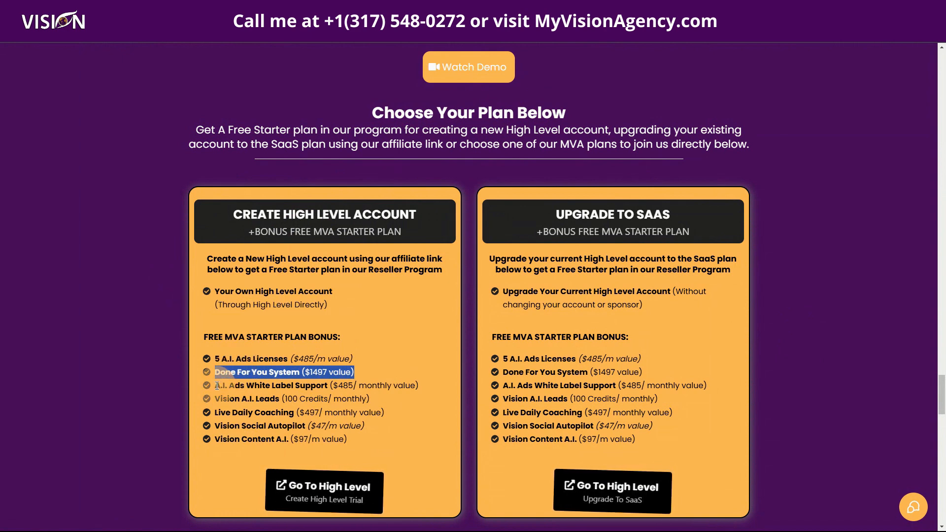
left_click_drag(215, 385, 418, 387)
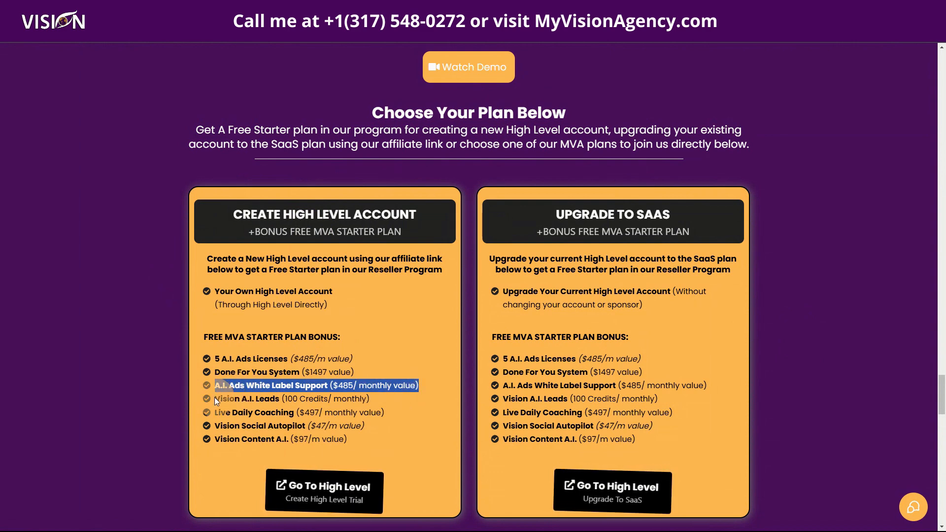
left_click_drag(214, 398, 380, 402)
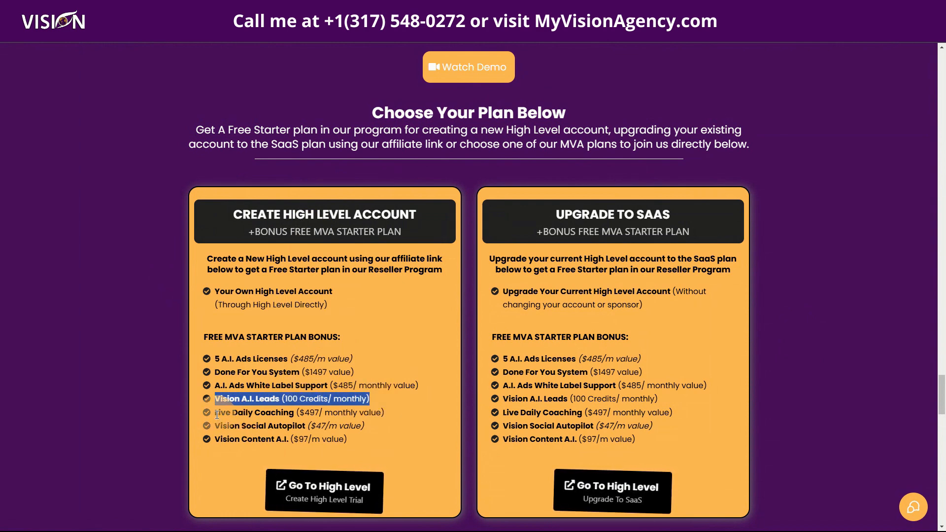
left_click_drag(215, 413, 412, 416)
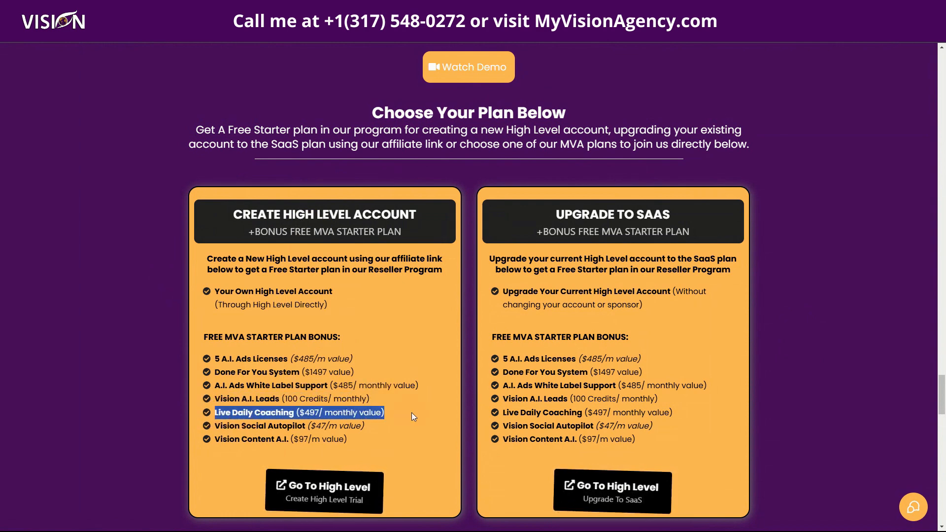
left_click(217, 423)
left_click_drag(217, 423, 375, 421)
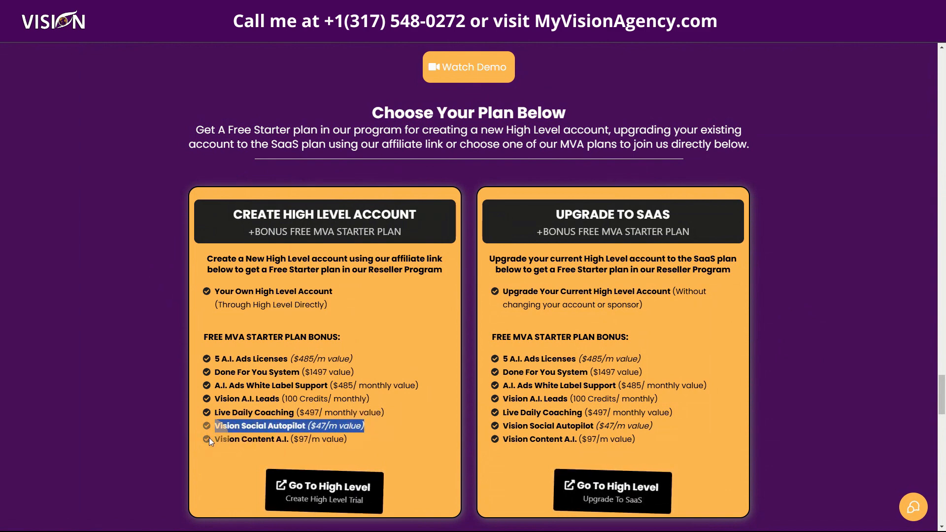
left_click_drag(211, 439, 377, 442)
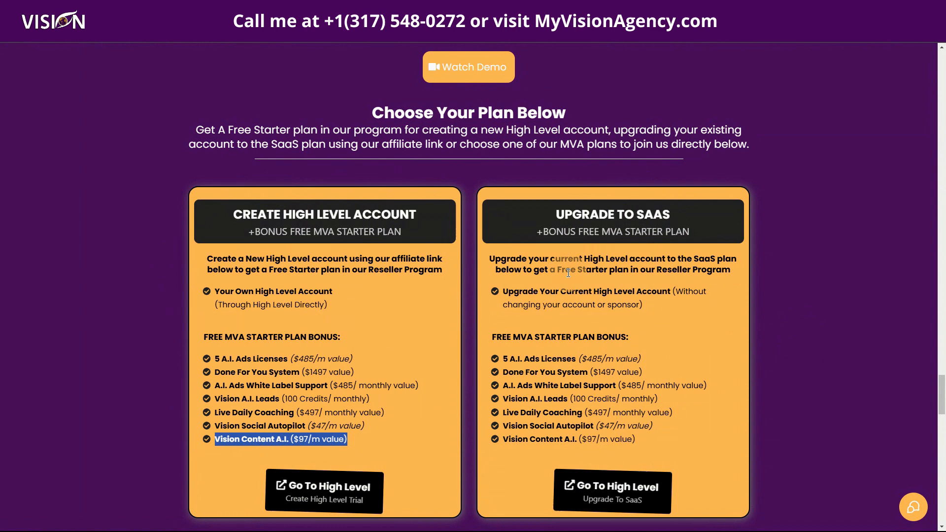
Highlight the Upgrade To SaaS plan's bonus list and the feature lists of the MVA Starter and MVA Plus plans.
left_click_drag(492, 328, 644, 453)
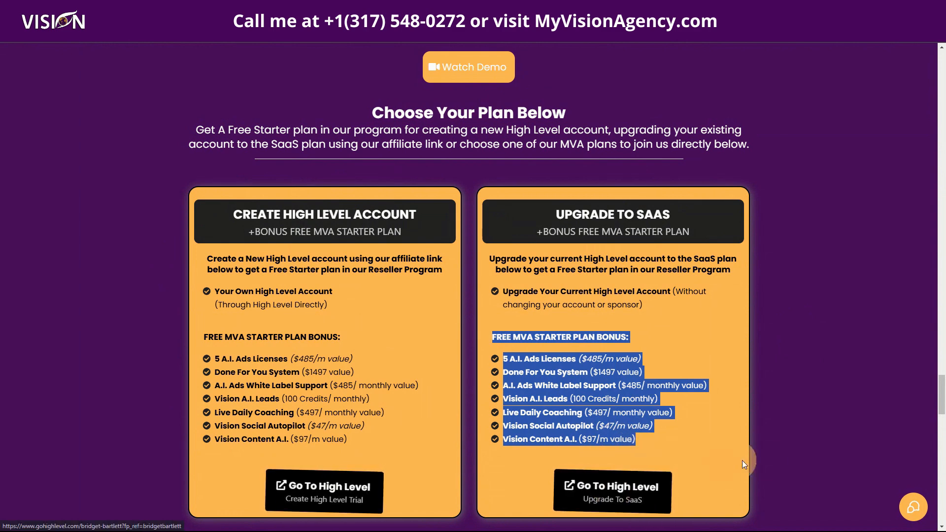
scroll(753, 459, "down", 2)
scroll(782, 403, "down", 6)
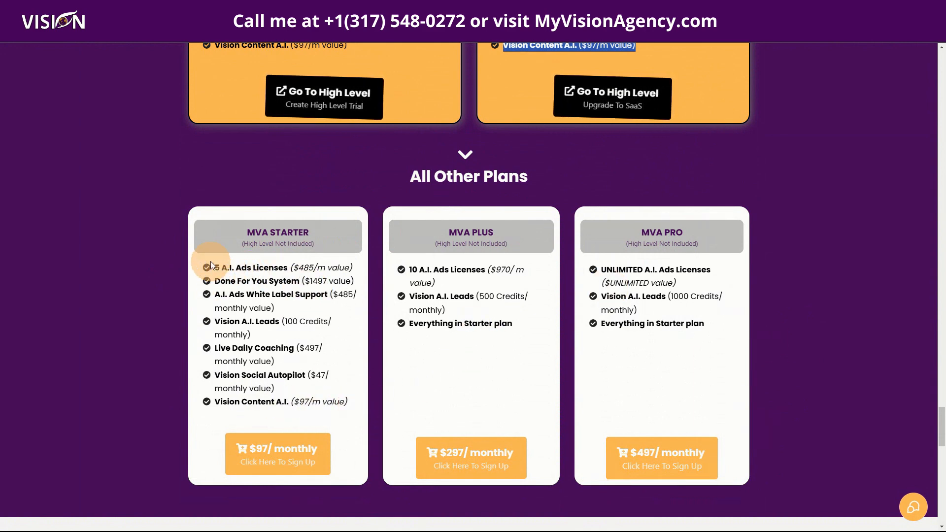
left_click_drag(213, 266, 303, 419)
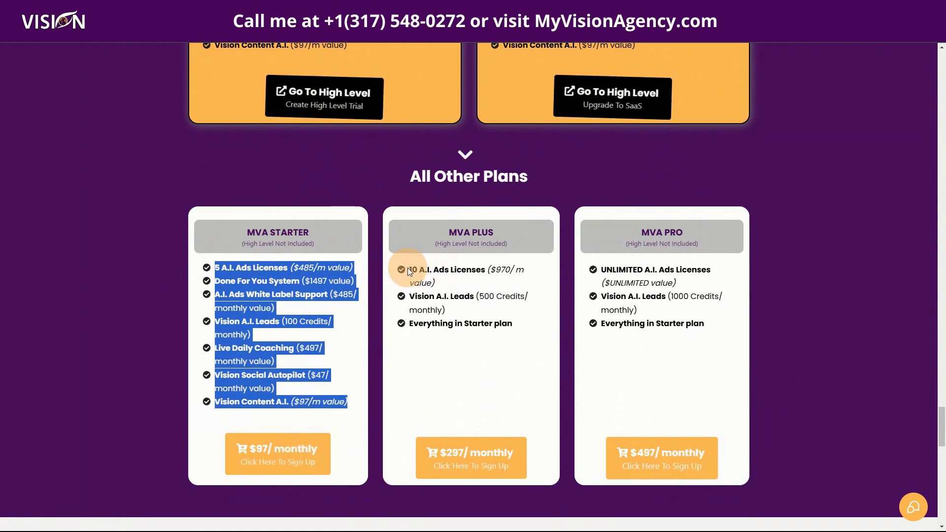
left_click_drag(407, 267, 522, 323)
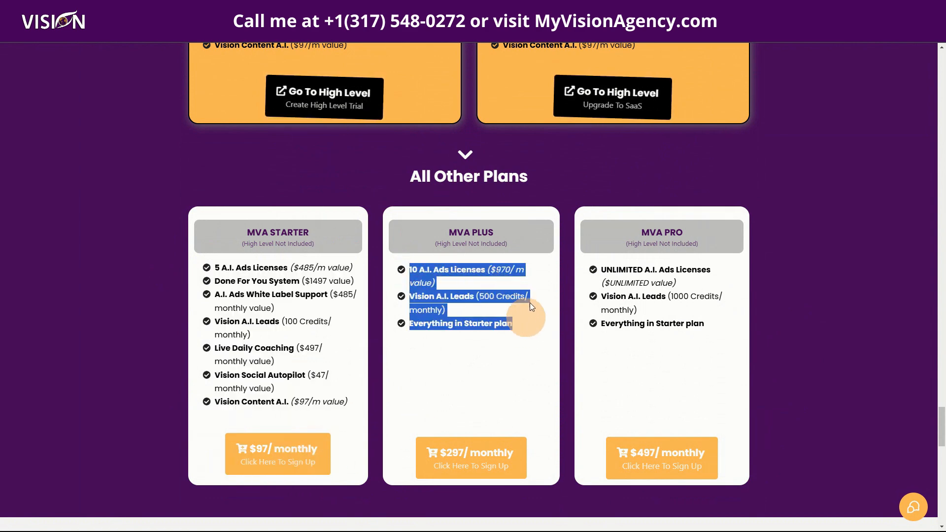